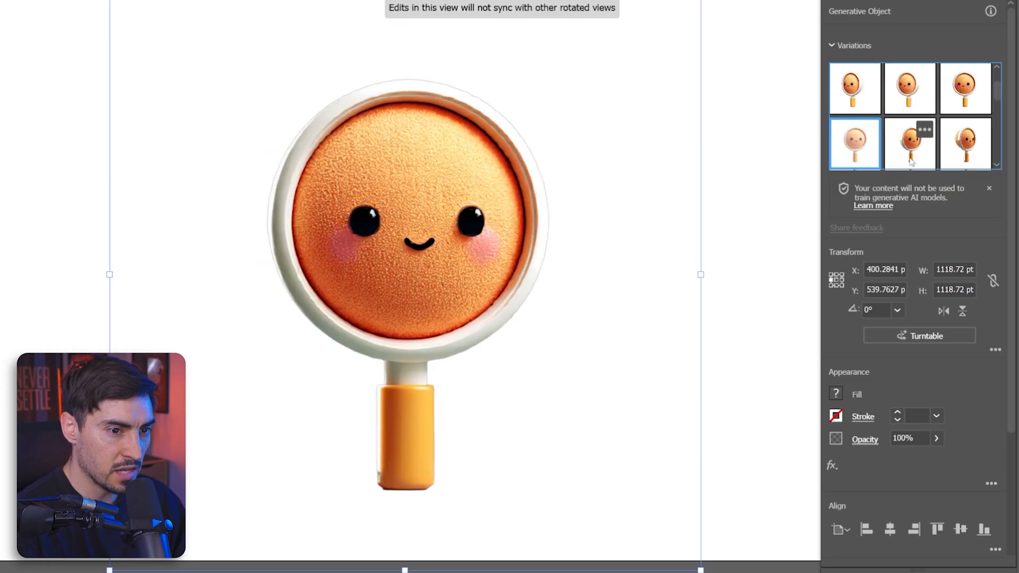
Step: Switch the generative object through its turntable variations to show it from several rotation angles
left_click(864, 155)
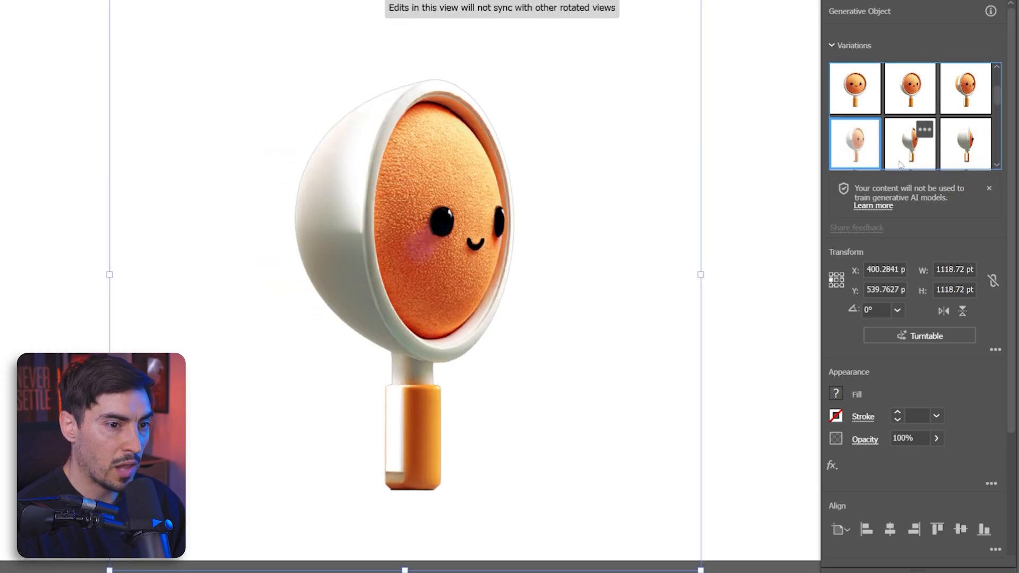
left_click(912, 157)
left_click(958, 156)
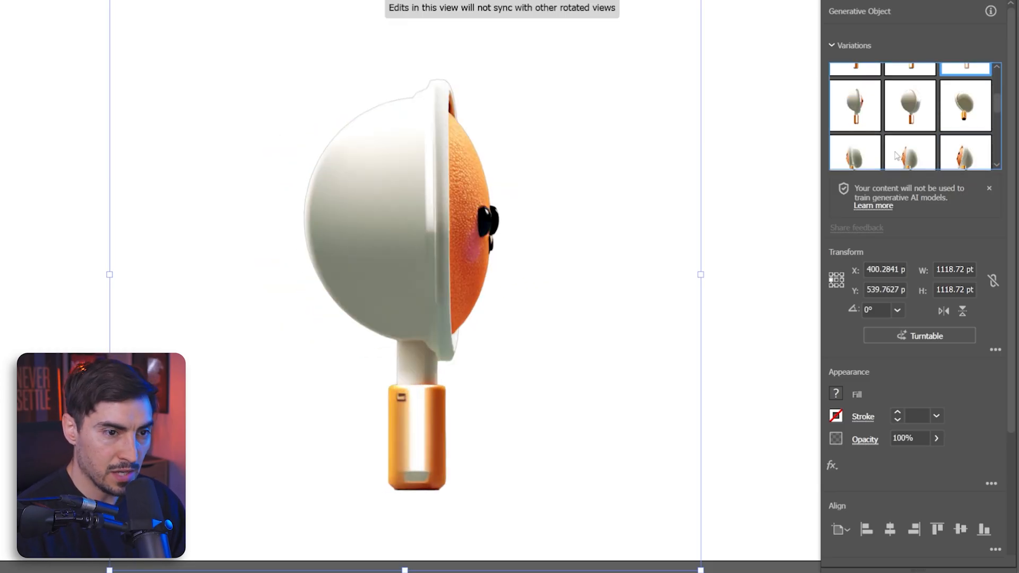
left_click(859, 120)
left_click(906, 122)
left_click(973, 85)
left_click(861, 141)
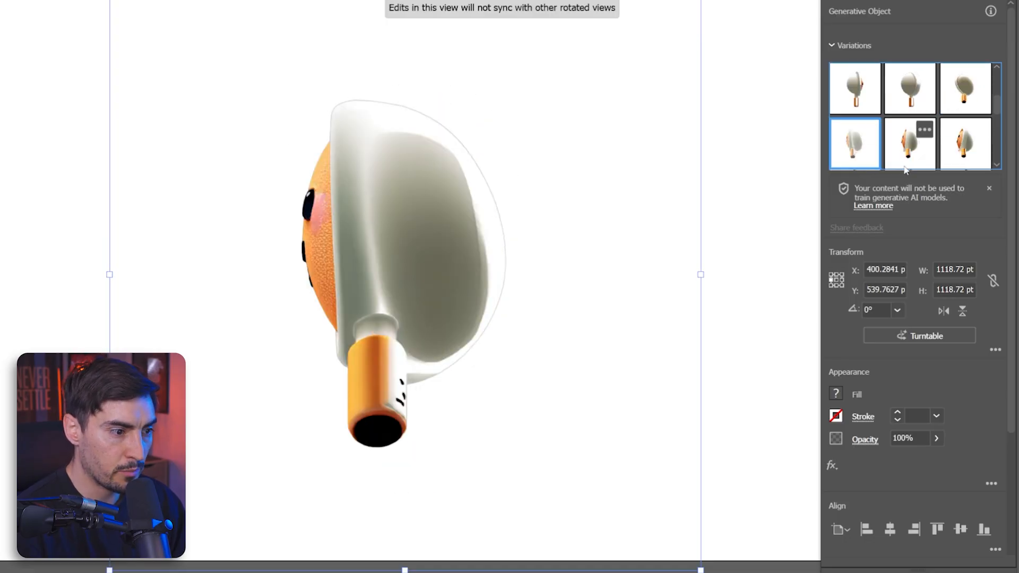
left_click(924, 161)
left_click(962, 159)
left_click(907, 127)
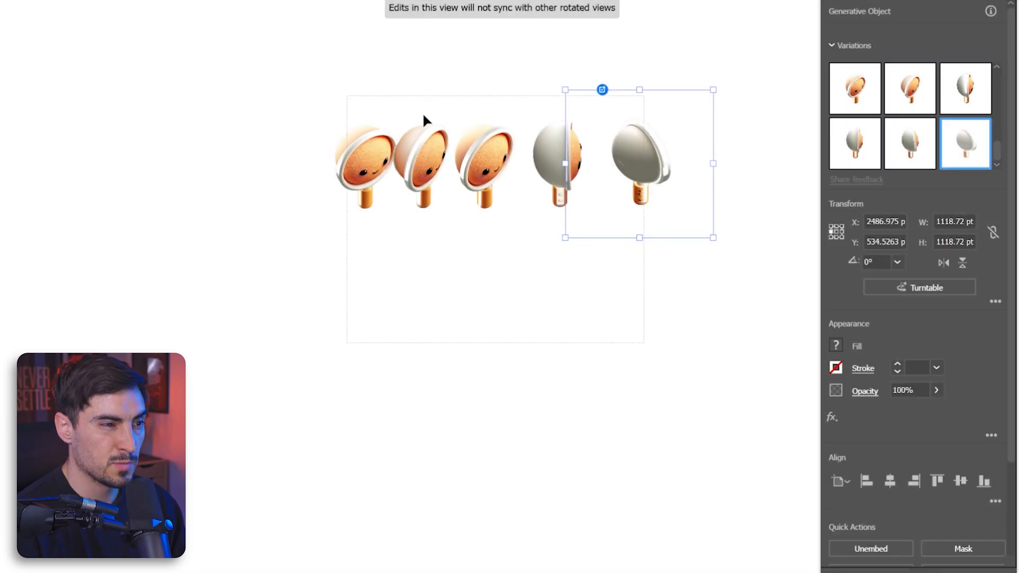
Step: Select all the rotated character views and zoom in to inspect them side by side
key("ctrl+a")
left_click_drag(534, 43, 555, 104)
left_click(555, 103)
scroll(558, 124, "up", 3)
left_click_drag(576, 156, 497, 70)
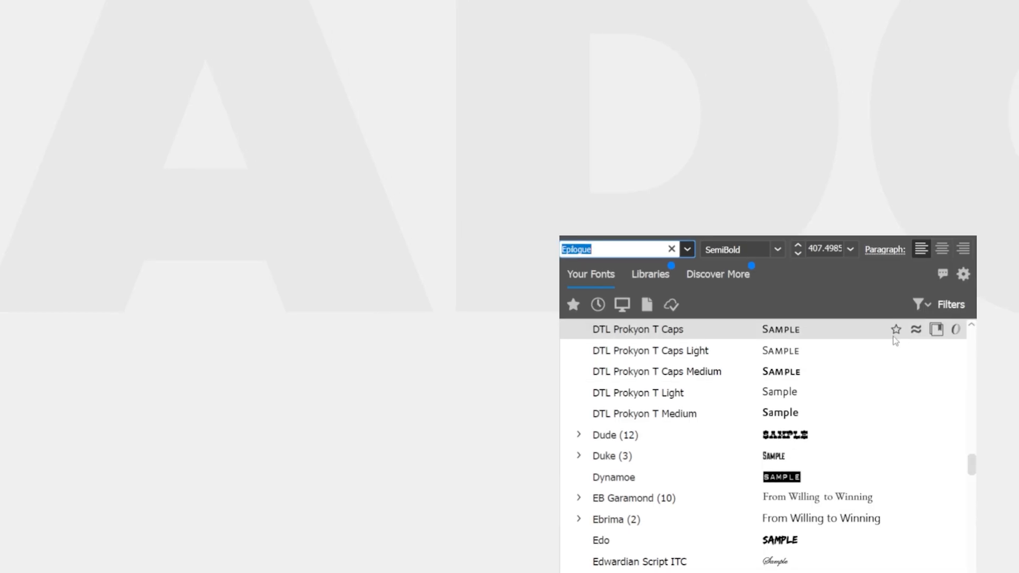
scroll(934, 479, "down", 3)
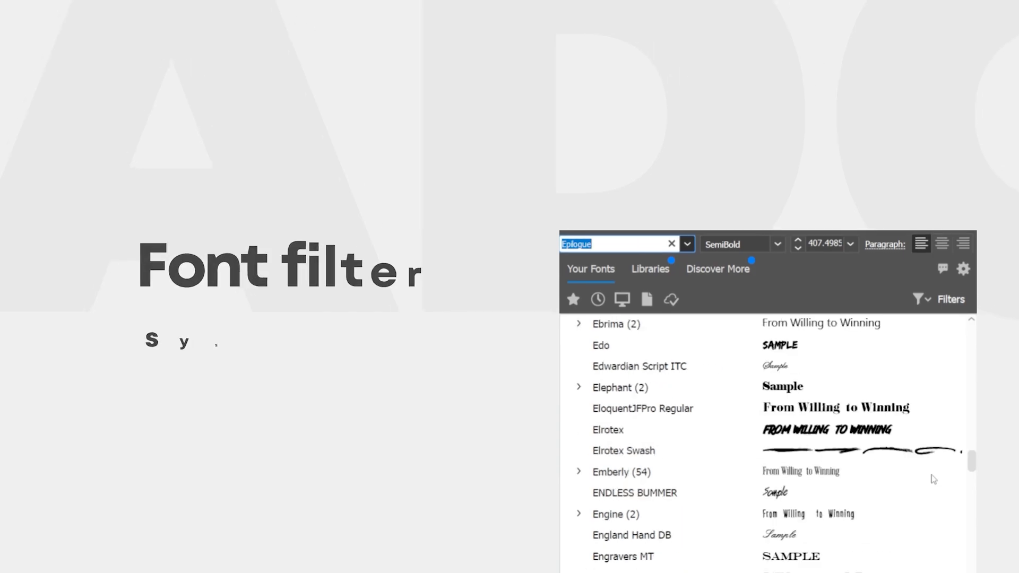
scroll(934, 479, "down", 15)
scroll(771, 343, "down", 3)
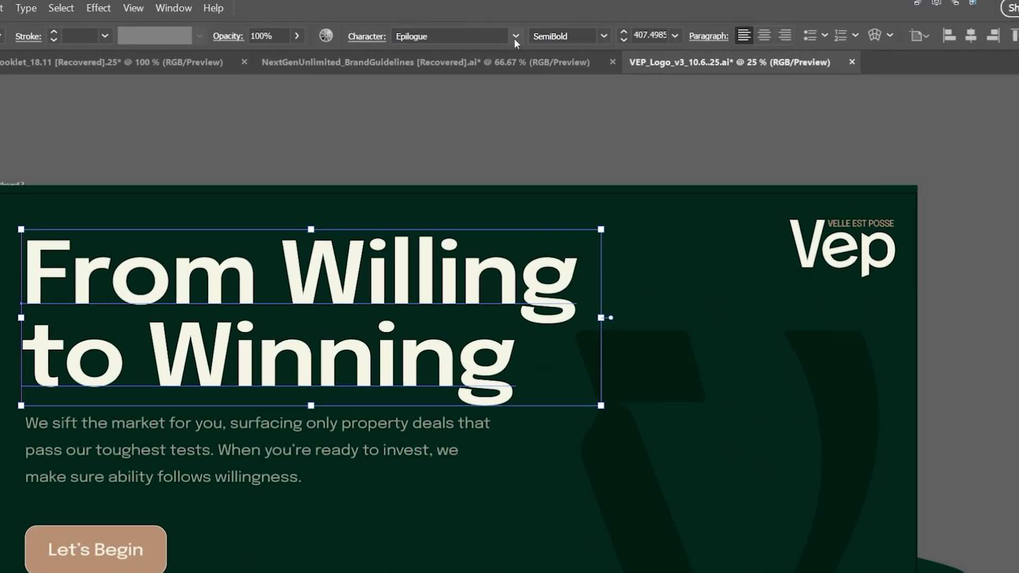
Step: Open the headline's font list, browse it, and toggle the favorites filter on and off
left_click(491, 31)
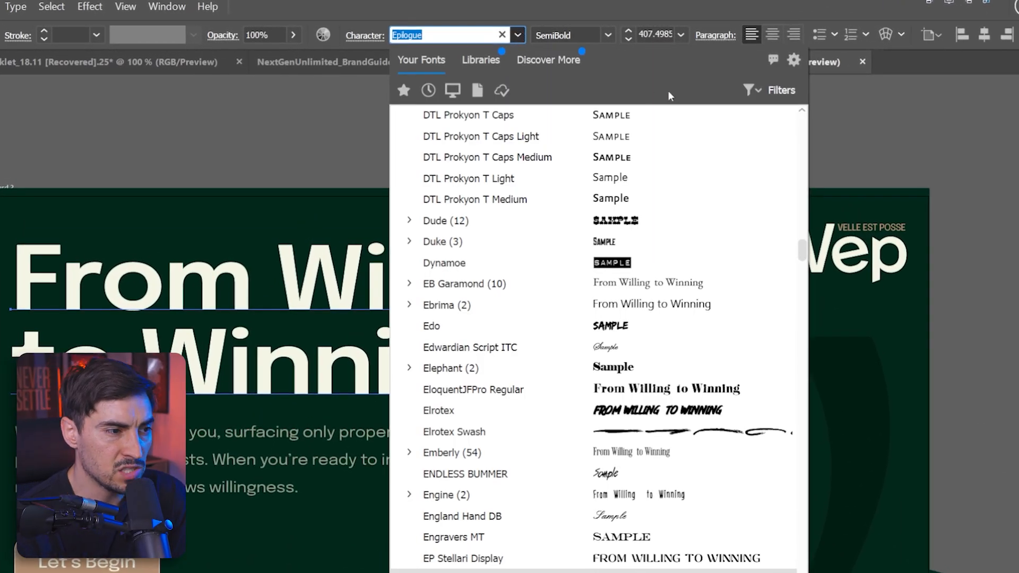
scroll(763, 269, "down", 3)
scroll(763, 269, "down", 15)
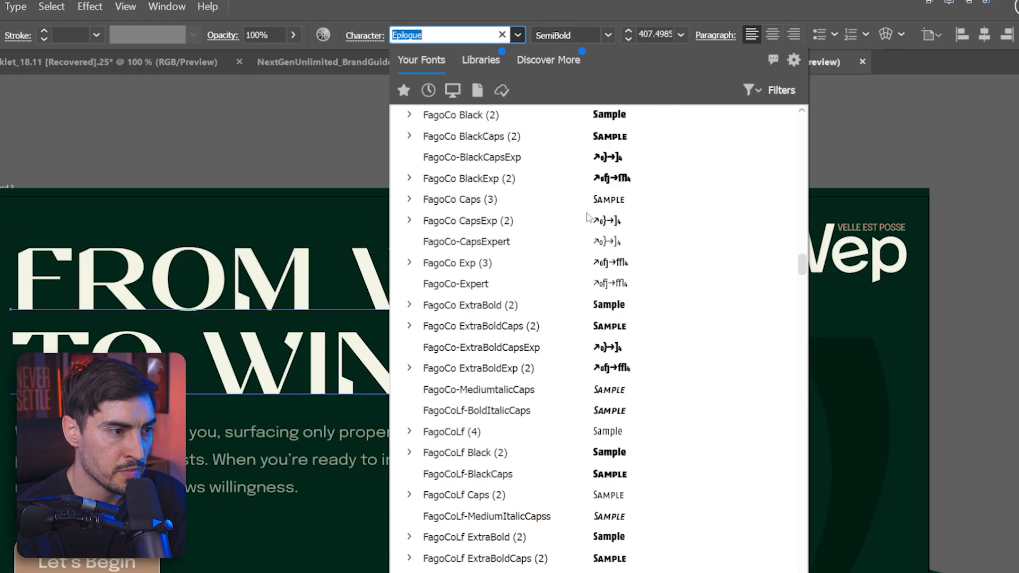
scroll(600, 221, "down", 1)
left_click(403, 91)
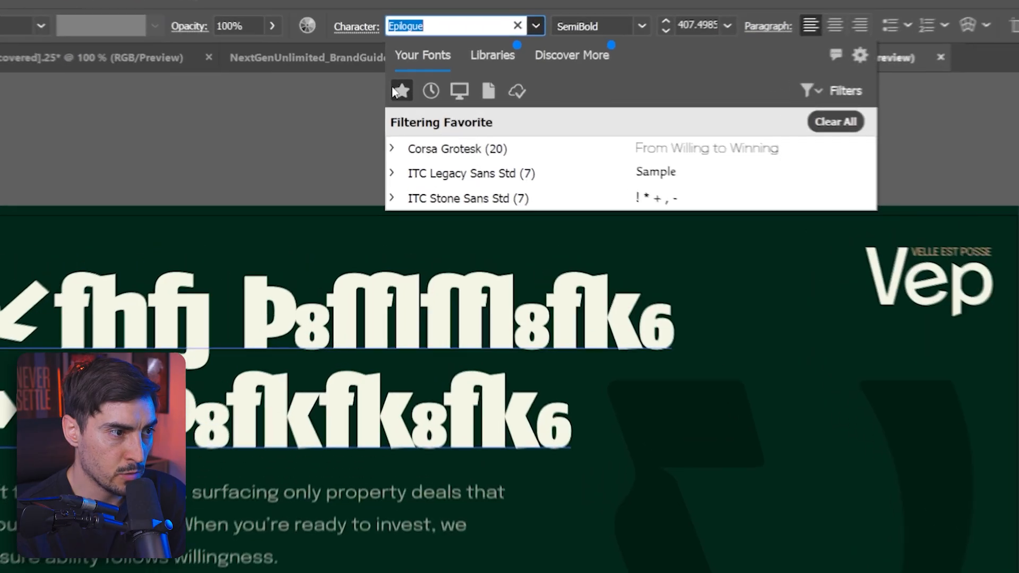
left_click(401, 91)
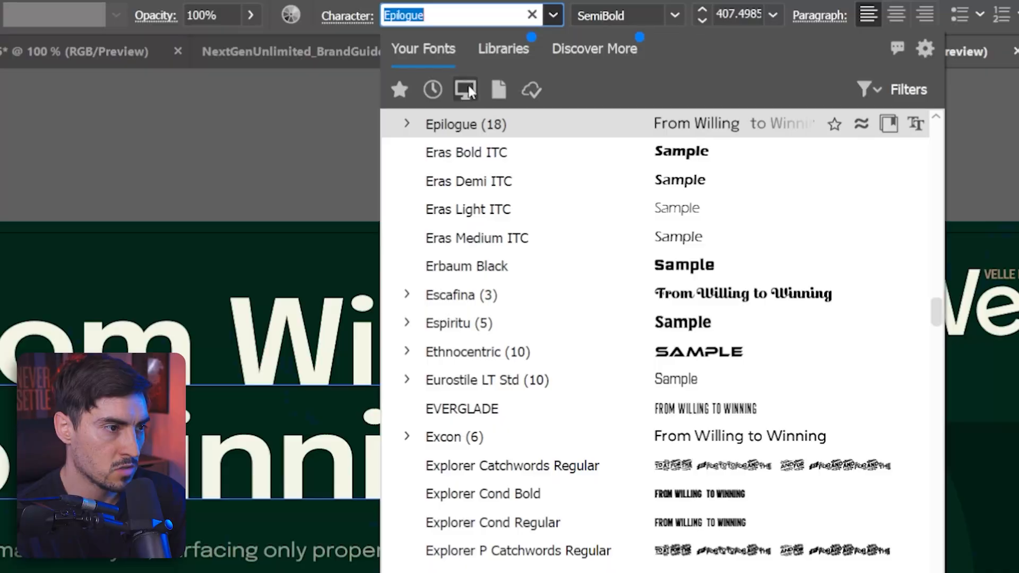
Step: Filter the font list to local fonts and to fonts used in this document, and browse the results
left_click(467, 85)
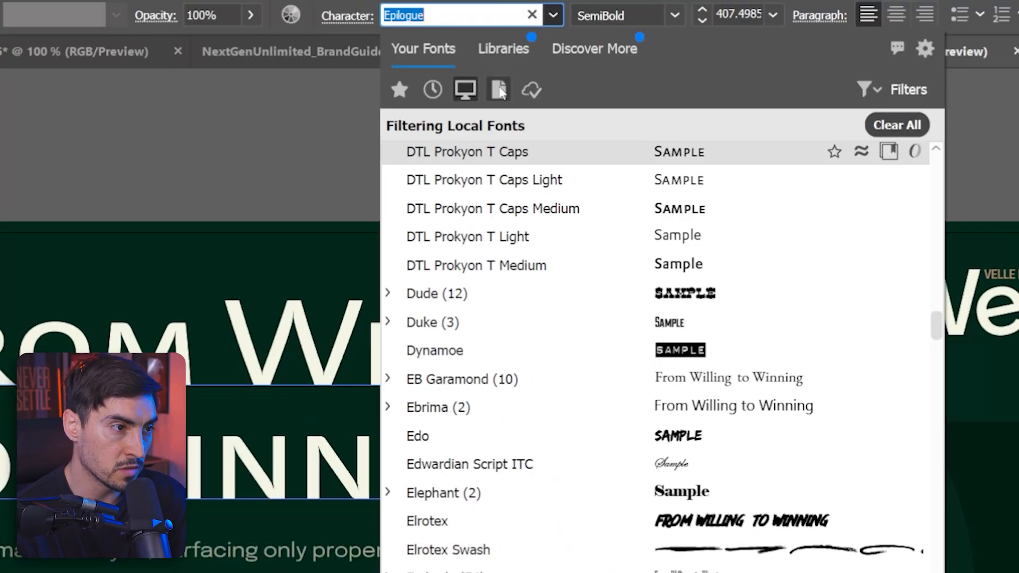
scroll(657, 206, "down", 10)
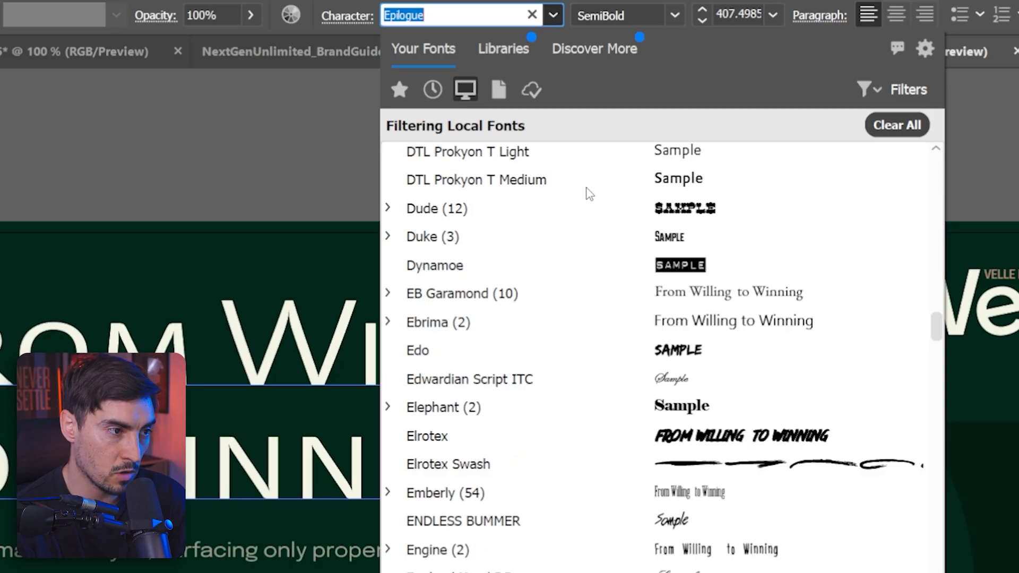
scroll(657, 206, "down", 5)
left_click(499, 89)
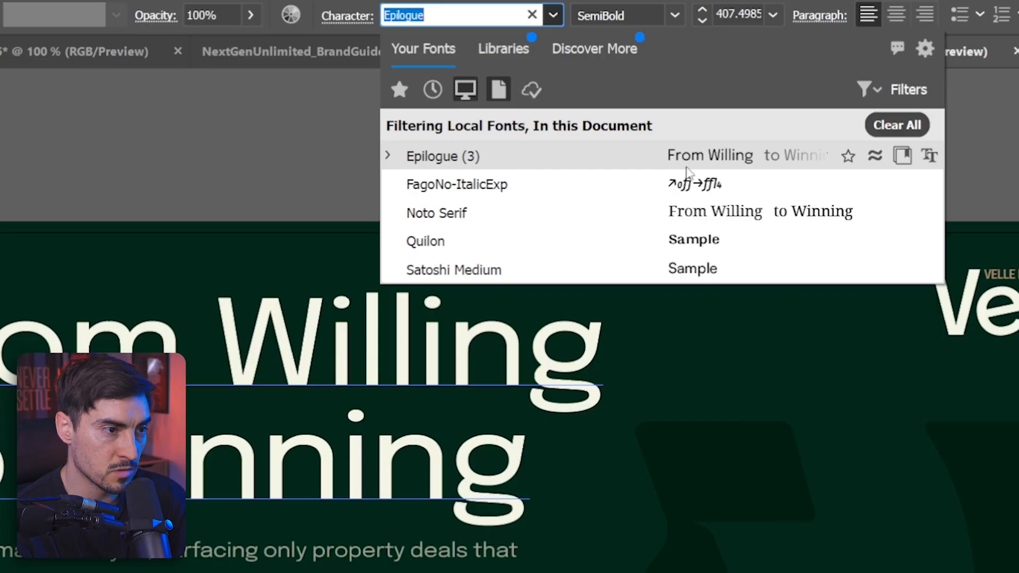
left_click(531, 88)
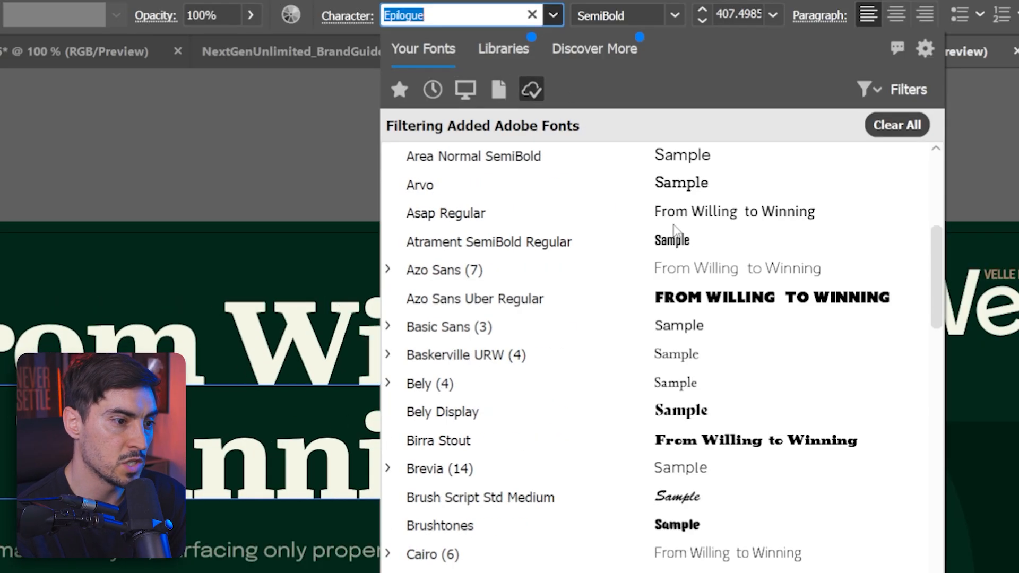
scroll(705, 298, "down", 10)
scroll(702, 293, "down", 1)
scroll(706, 295, "up", 4)
Step: Clear the font filters, open the Filters options, and filter fonts by SVG technology
left_click(897, 125)
left_click(897, 90)
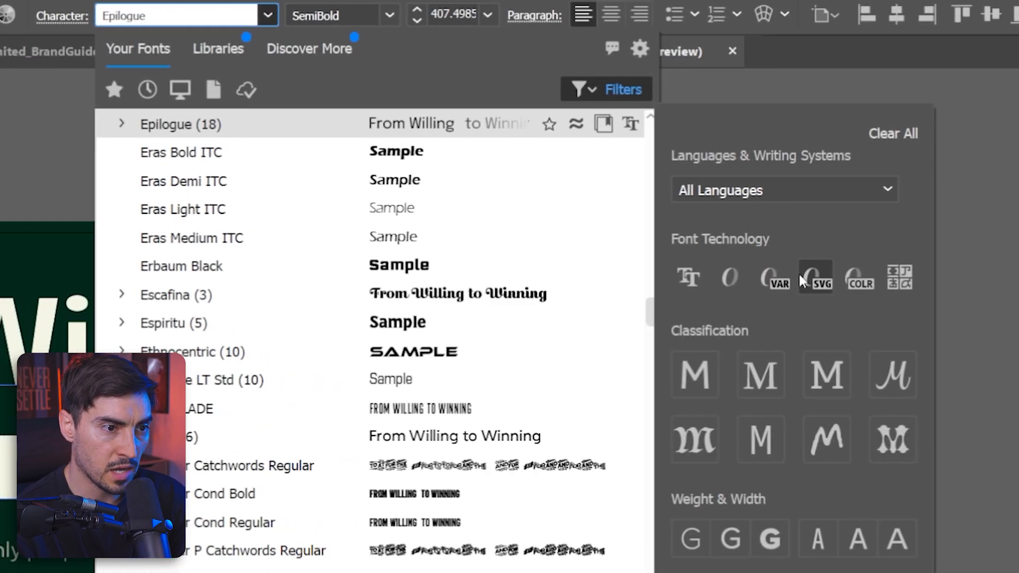
left_click(810, 287)
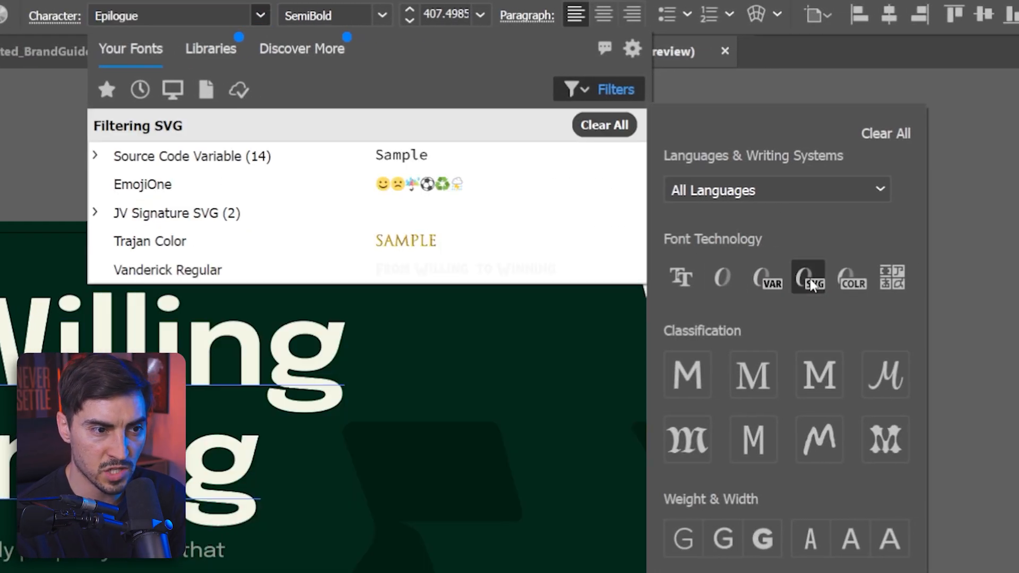
Step: Toggle the other font technology and classification filters on and off to compare the lists
left_click(860, 281)
left_click(860, 281)
left_click(766, 278)
left_click(766, 278)
left_click(716, 278)
left_click(716, 278)
left_click(681, 277)
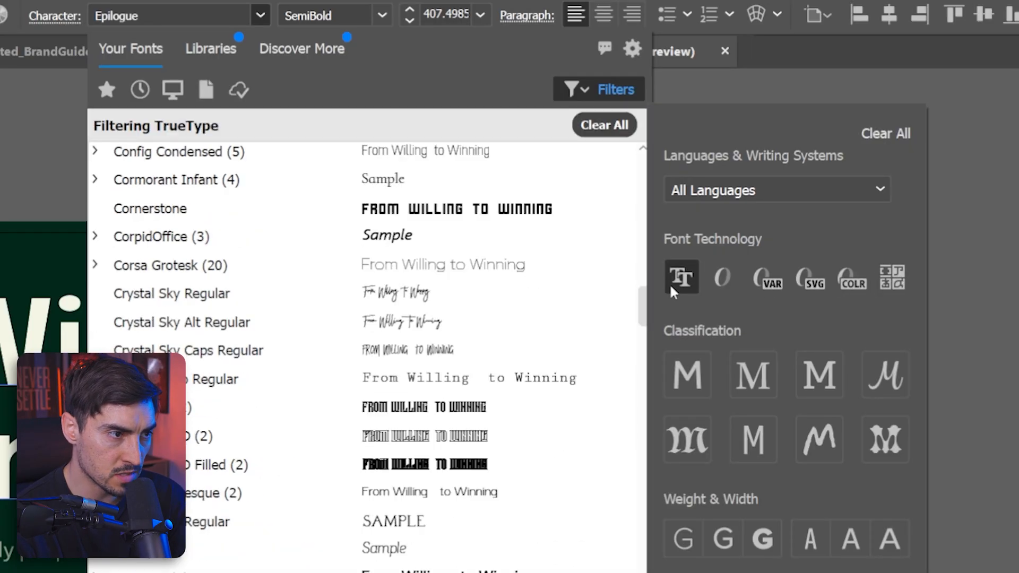
left_click(678, 280)
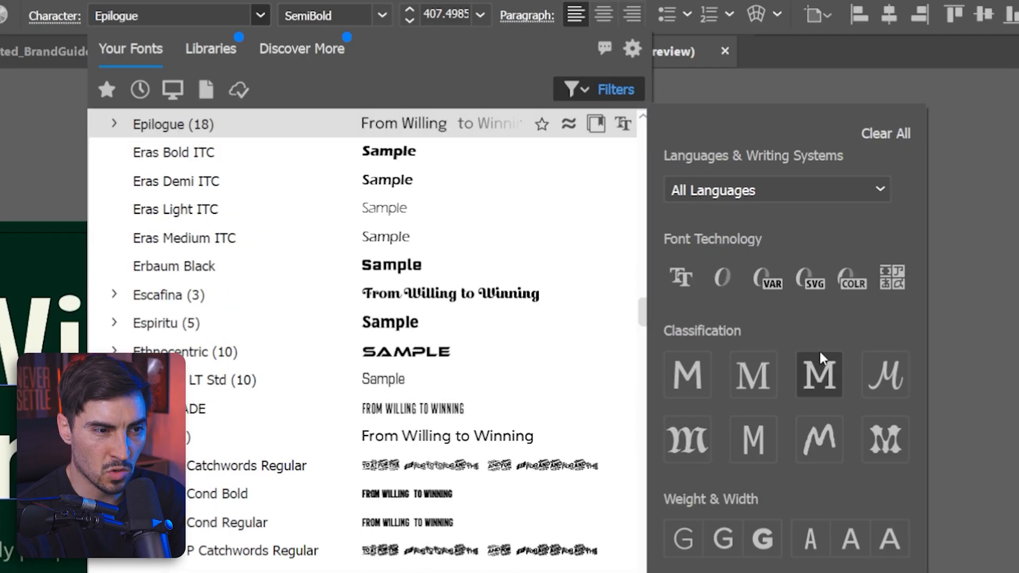
left_click(831, 380)
left_click(823, 381)
left_click(742, 446)
left_click(742, 446)
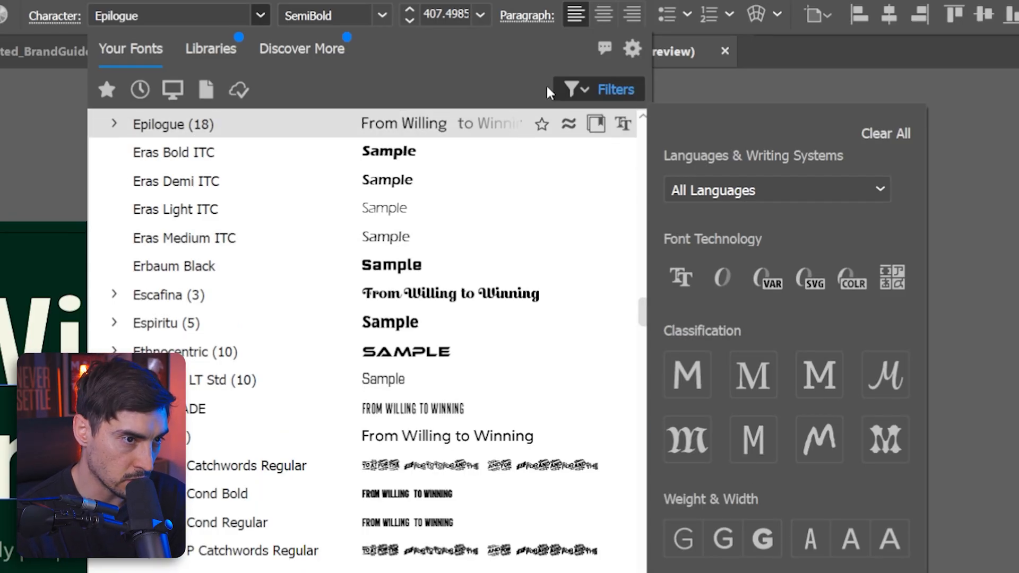
Step: Create a new font library named VEP
left_click(410, 76)
left_click(201, 49)
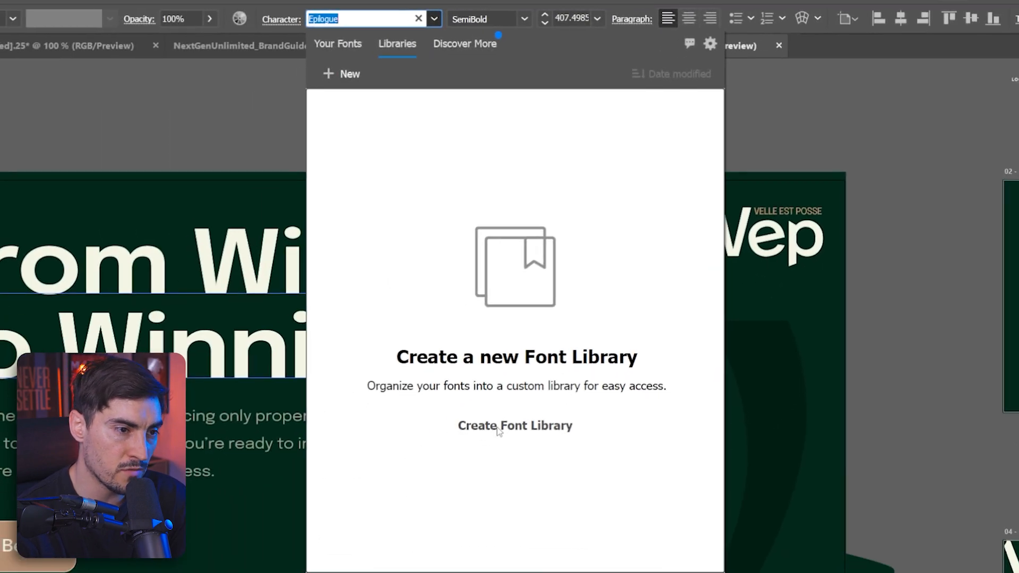
left_click(344, 566)
type("VEP")
key("Return")
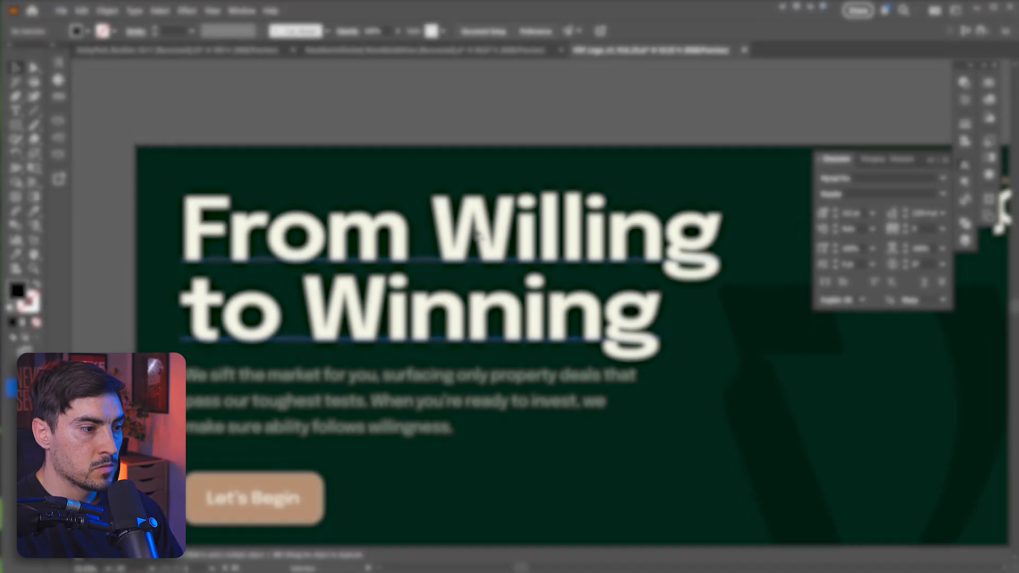
left_click(477, 236)
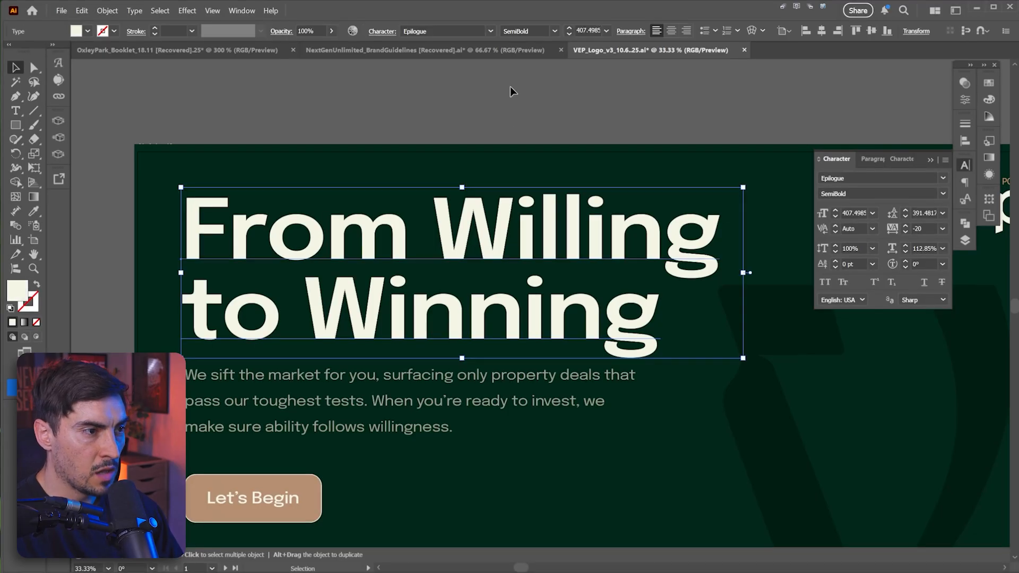
Step: Add the Epilogue font family to the VEP library
left_click(491, 32)
left_click(462, 49)
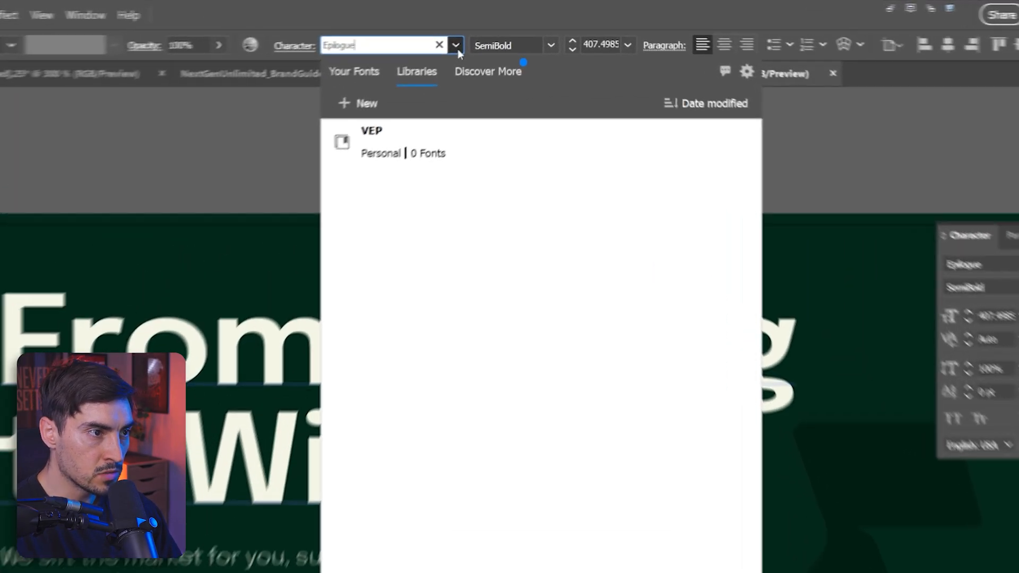
left_click(493, 33)
left_click(493, 32)
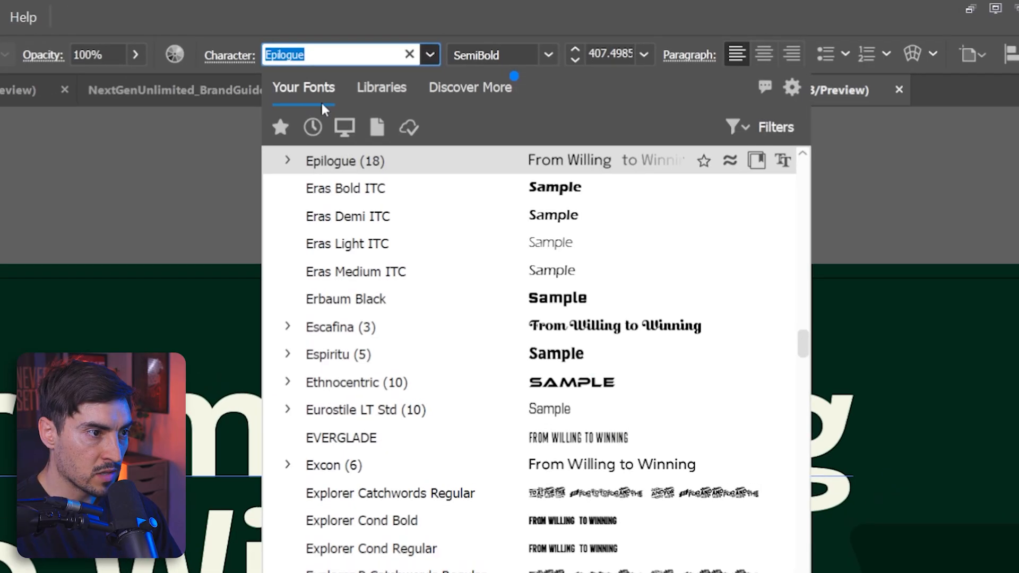
left_click(762, 163)
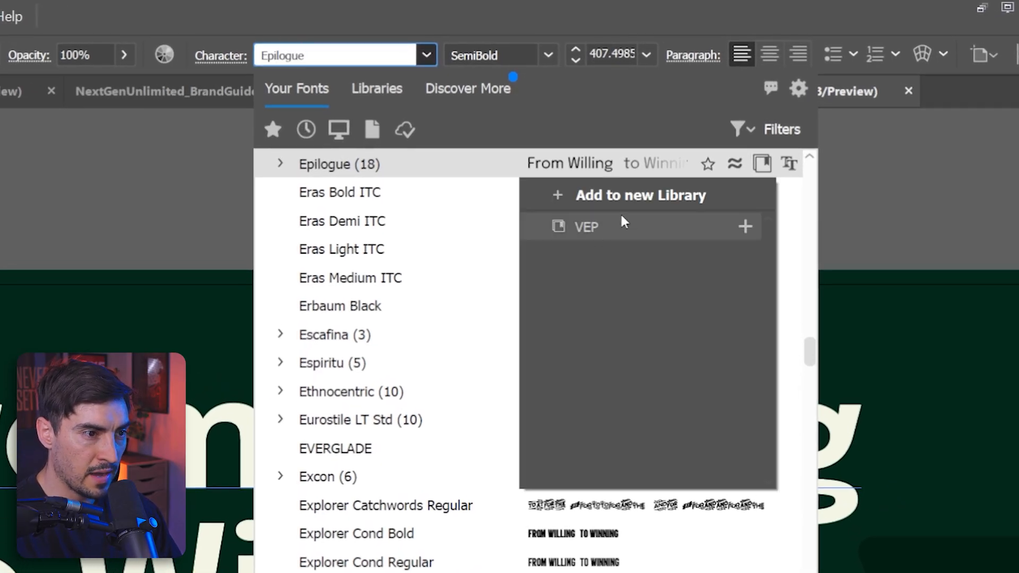
left_click(745, 227)
left_click(746, 227)
left_click(745, 227)
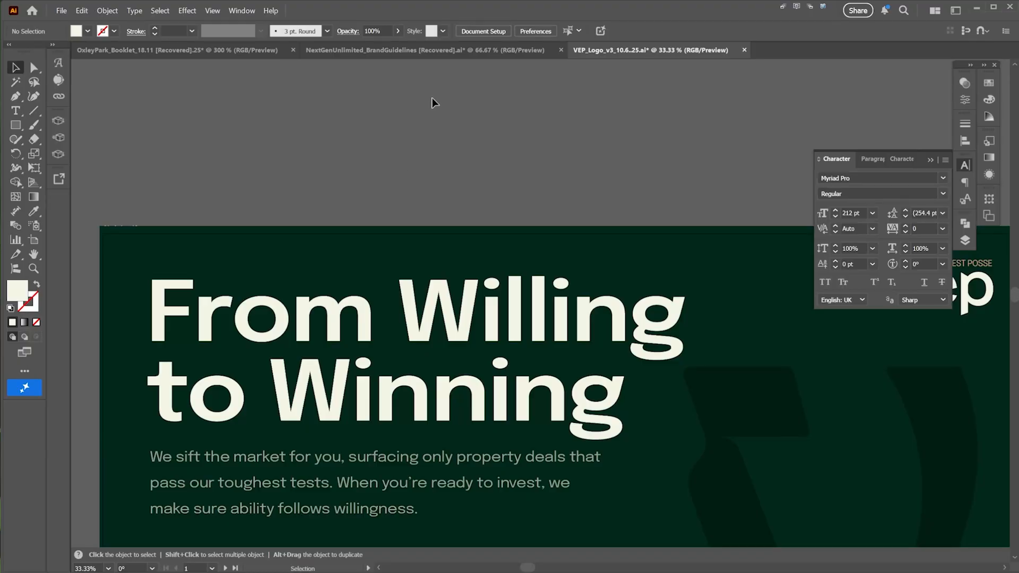
Step: Open the VEP library from the font menu and apply Epilogue to the Lorem ipsum text
left_click(438, 105)
key("ctrl+1")
left_click(490, 31)
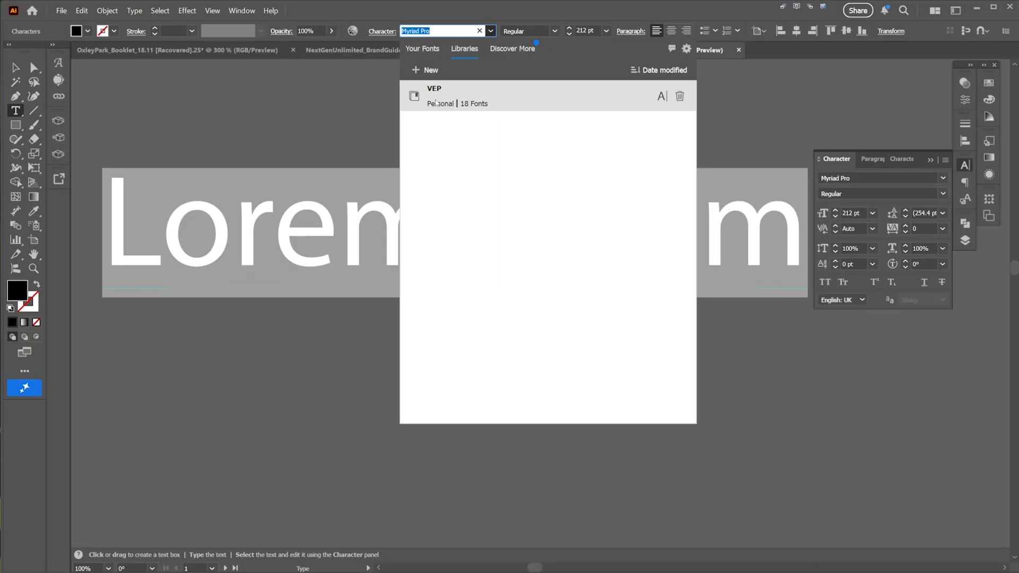
left_click(465, 104)
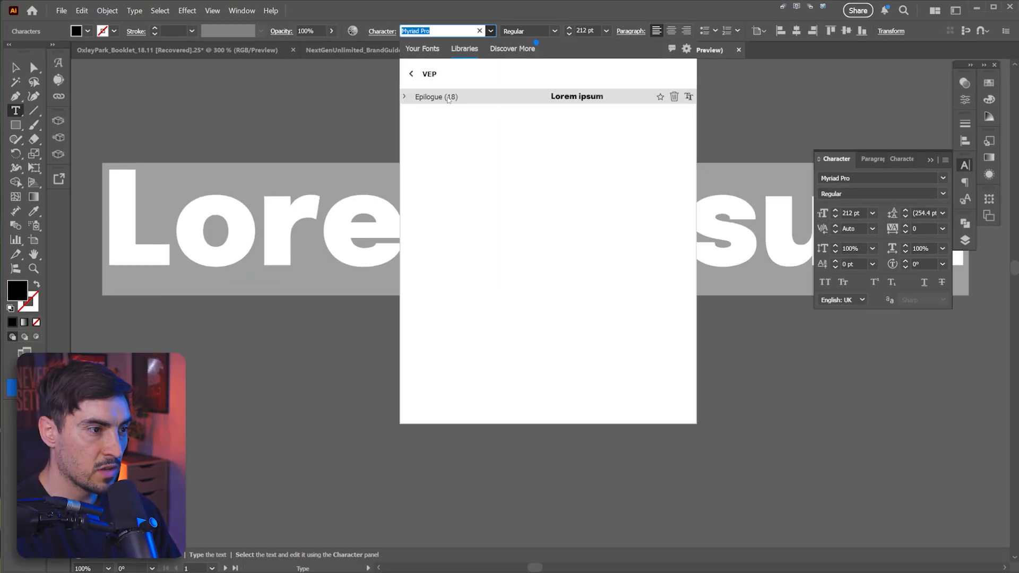
left_click(403, 97)
left_click(403, 97)
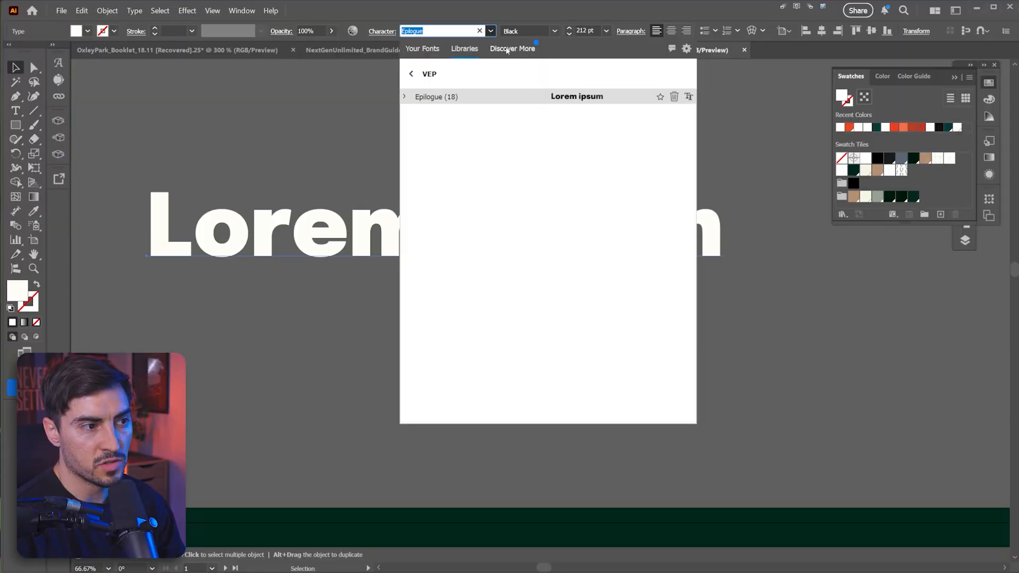
Step: Browse Adobe Fonts under Discover More and filter them by the Comic style
left_click(507, 50)
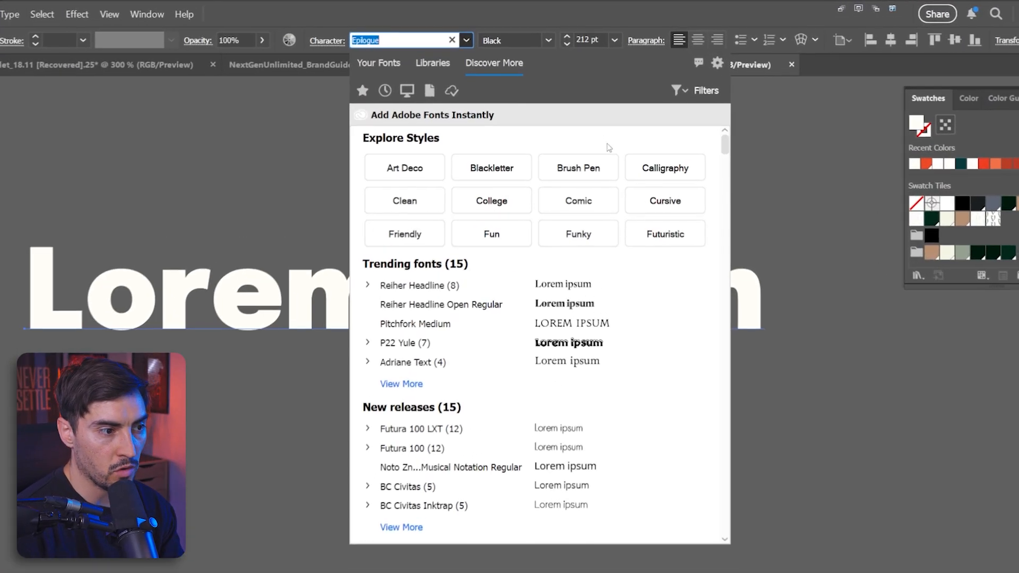
scroll(491, 305, "down", 2)
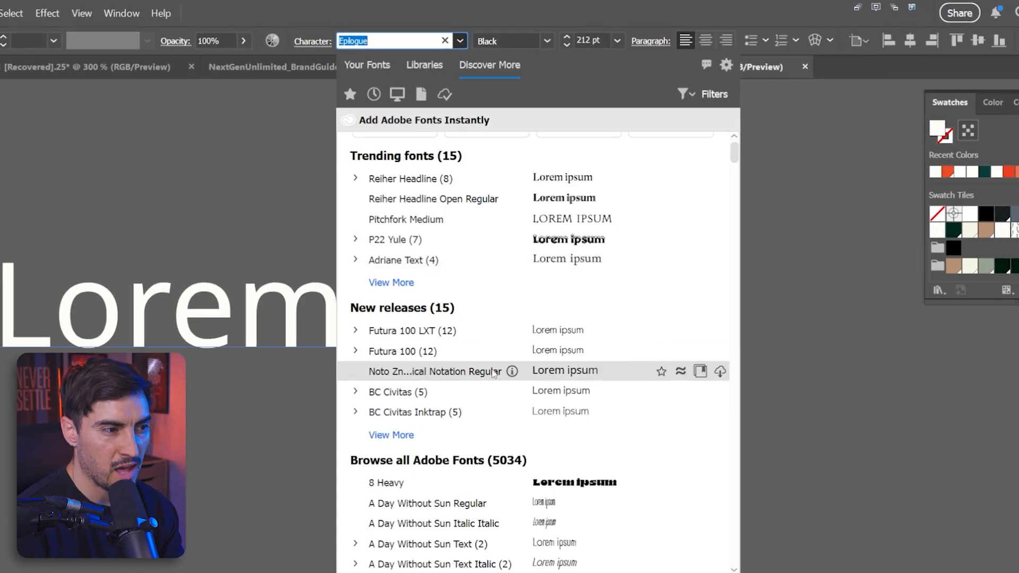
scroll(491, 378, "down", 5)
scroll(492, 297, "down", 15)
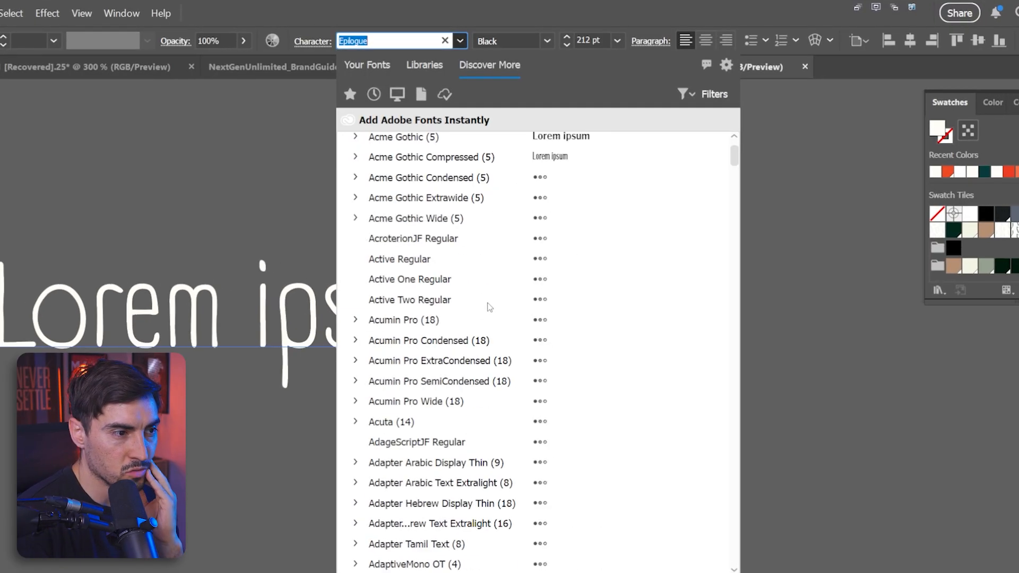
scroll(492, 312, "up", 20)
left_click(623, 209)
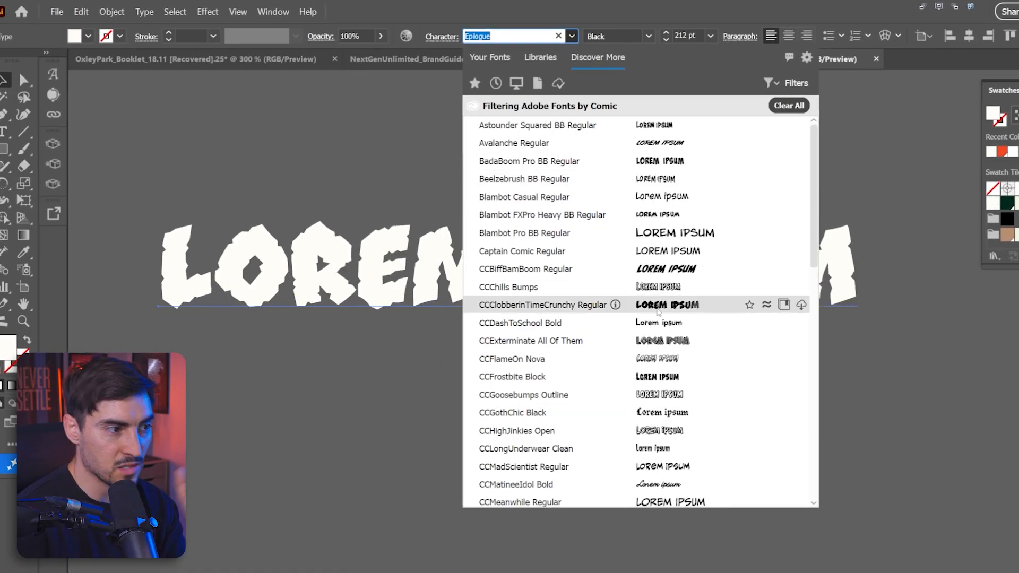
scroll(643, 340, "down", 3)
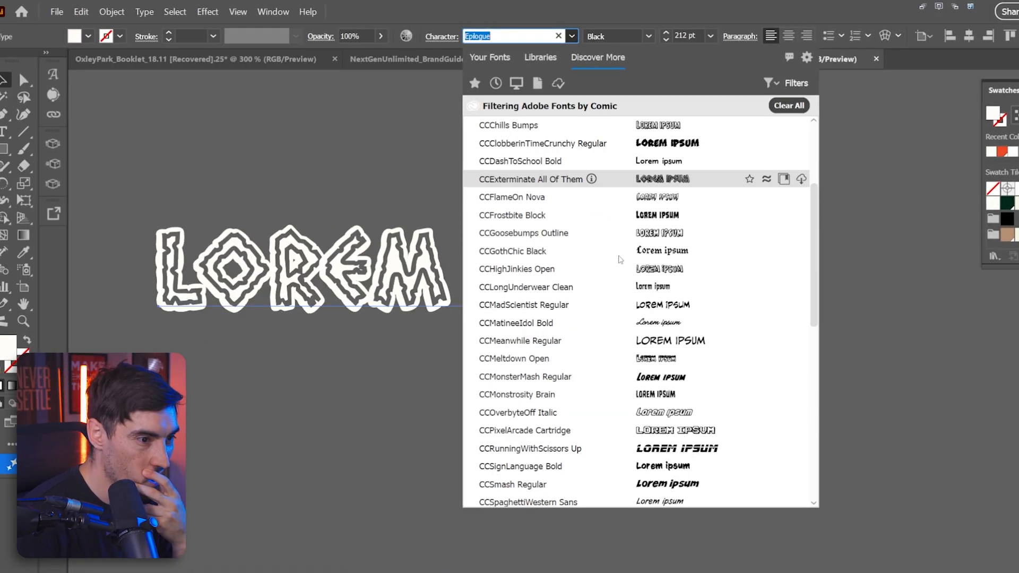
scroll(642, 412, "down", 3)
scroll(642, 409, "up", 6)
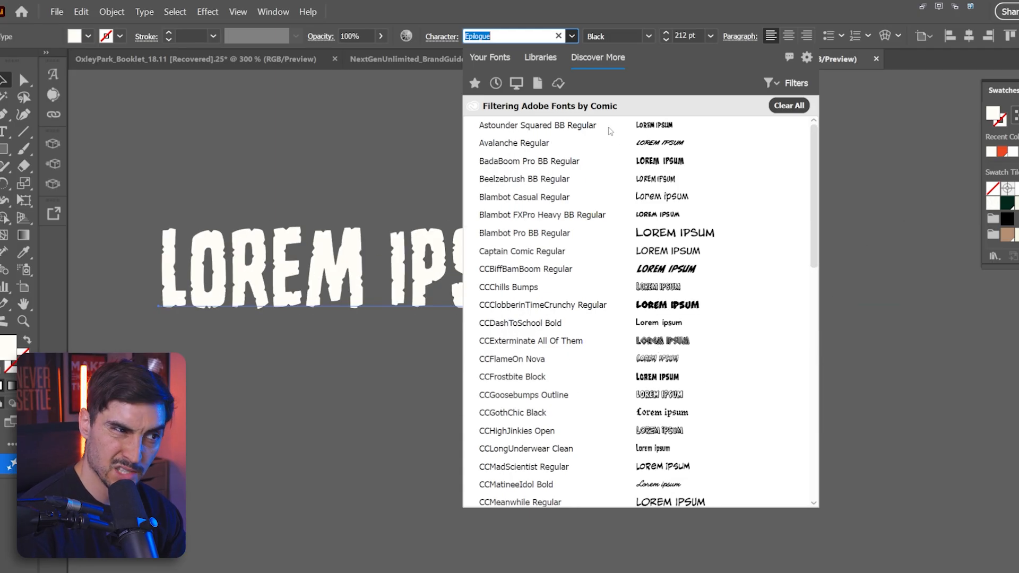
Step: Open the font preview settings and switch the sample size between large and small
left_click(806, 58)
left_click(807, 58)
left_click(807, 58)
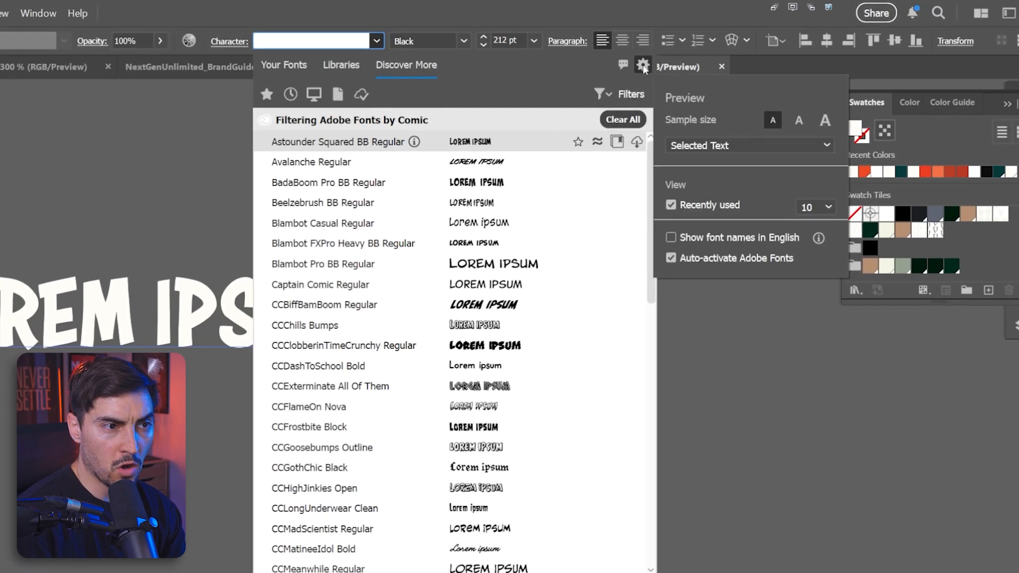
left_click(794, 124)
left_click(825, 122)
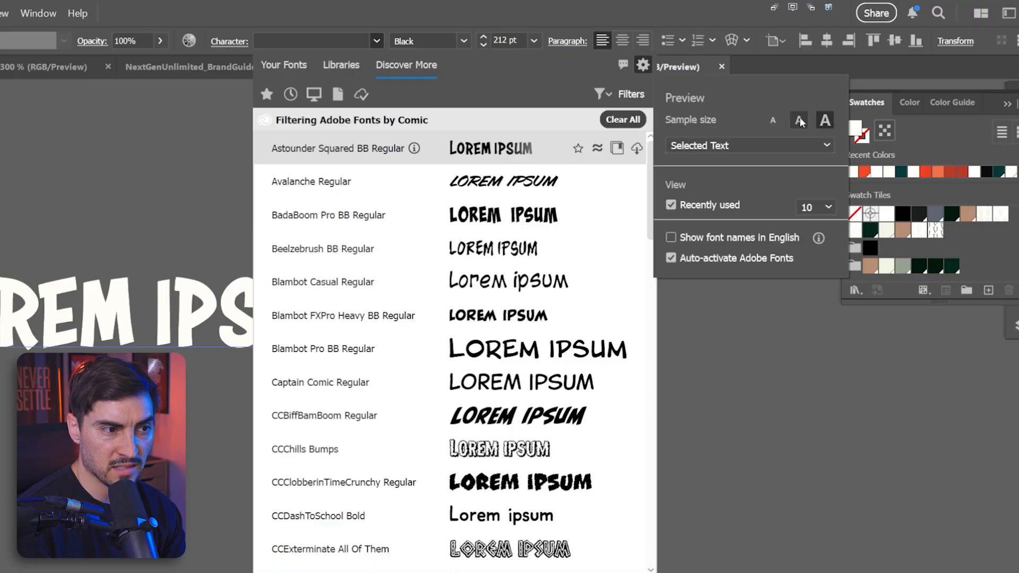
left_click(772, 120)
Step: Preview the Typography, alphabet and numeral sample texts, then restore Selected Text at a medium sample size
left_click(768, 145)
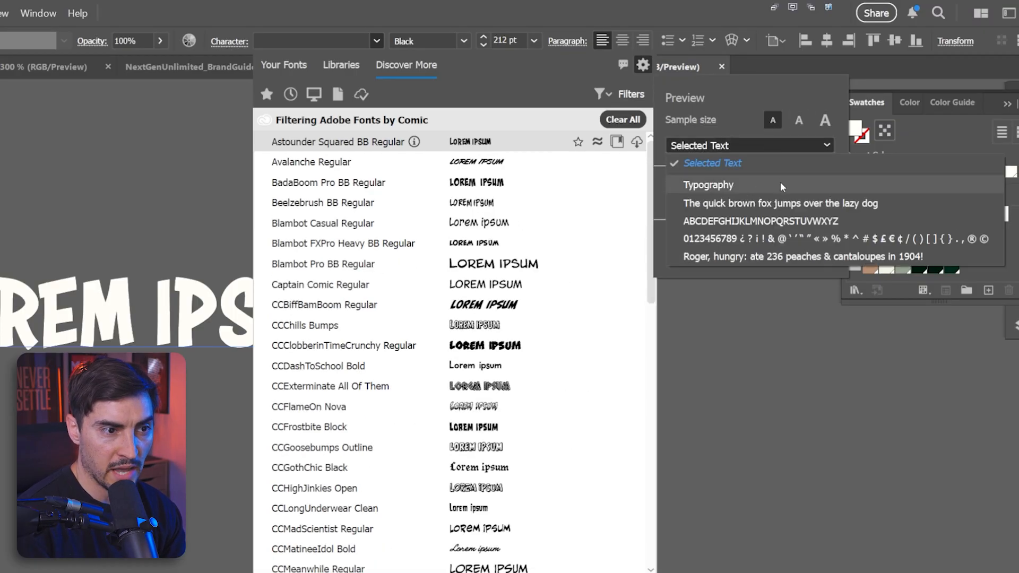
left_click(779, 207)
left_click(722, 145)
left_click(724, 183)
left_click(716, 146)
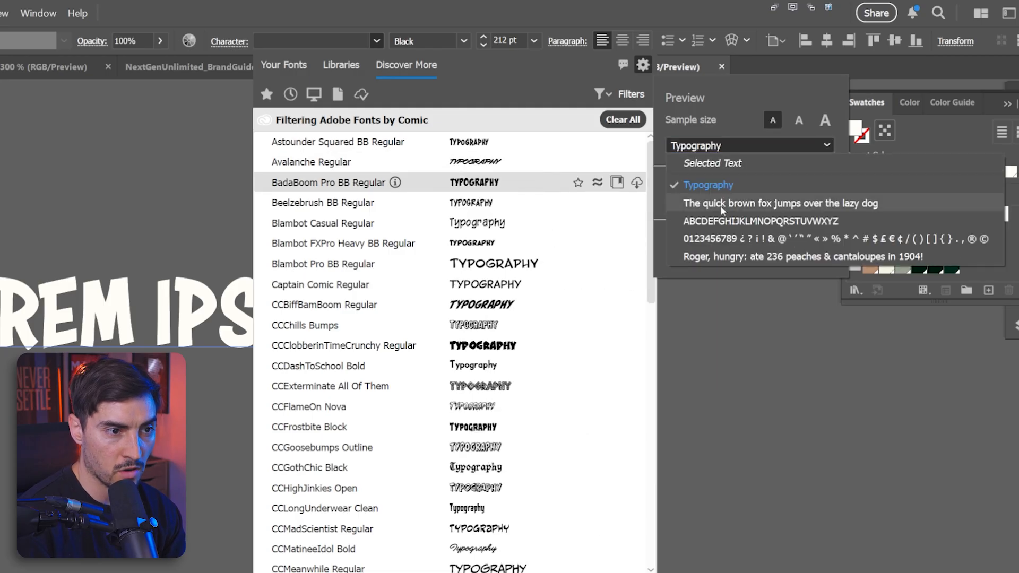
left_click(740, 220)
left_click(743, 145)
left_click(743, 239)
left_click(743, 146)
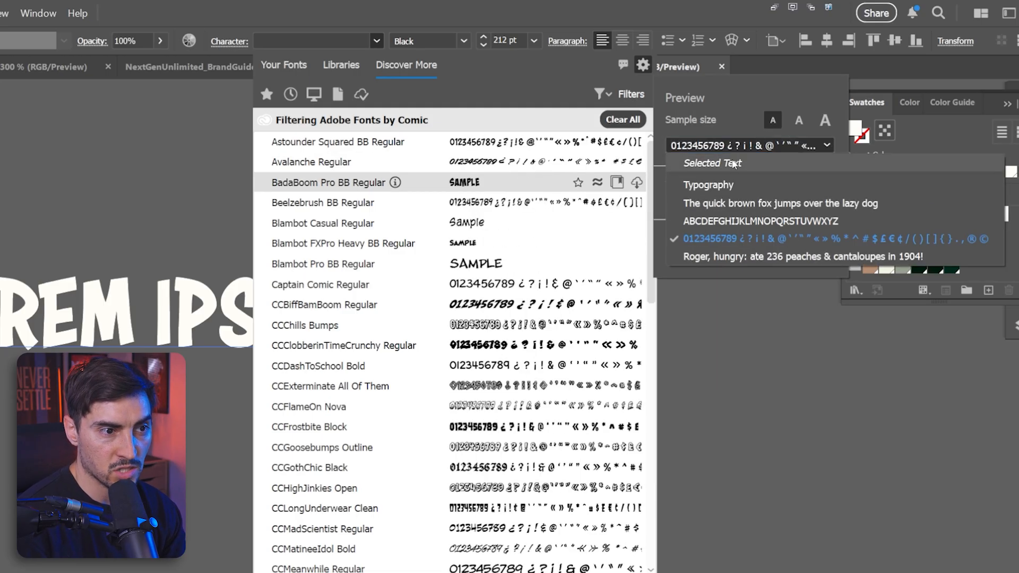
left_click(733, 164)
left_click(799, 120)
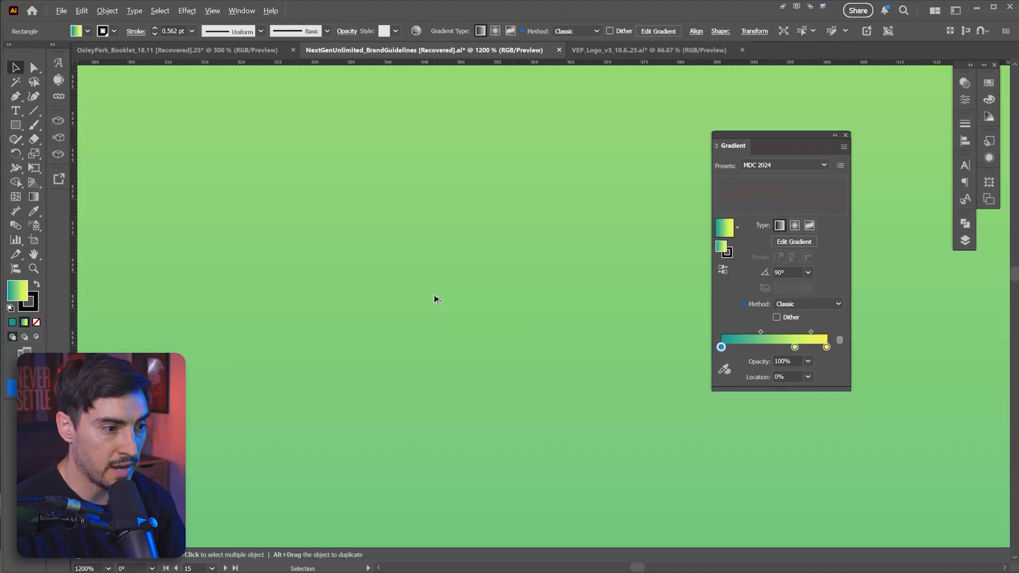
Step: Change the gradient's method to Perceptual and compare the blend up close
scroll(435, 297, "down", 4)
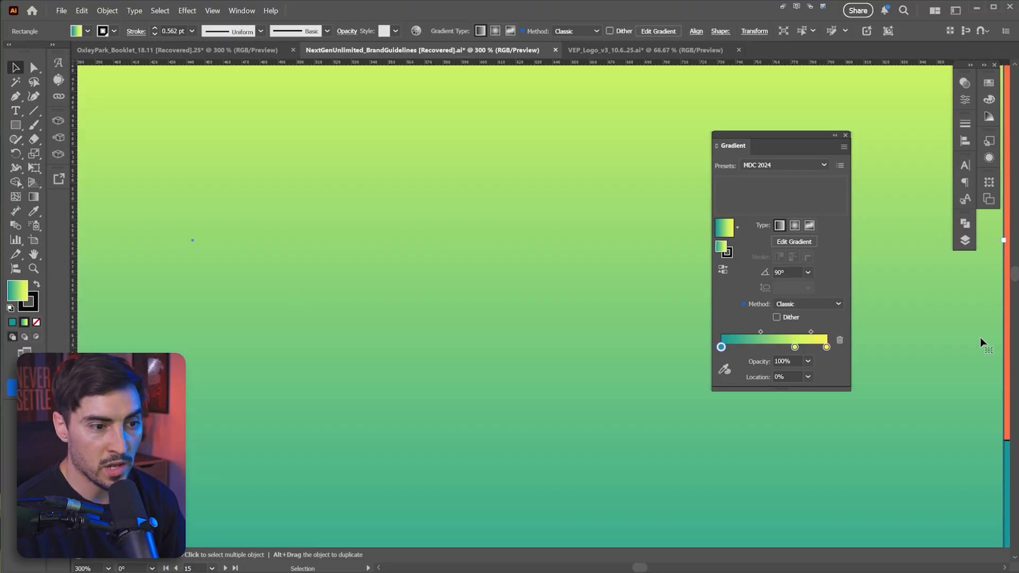
left_click(795, 330)
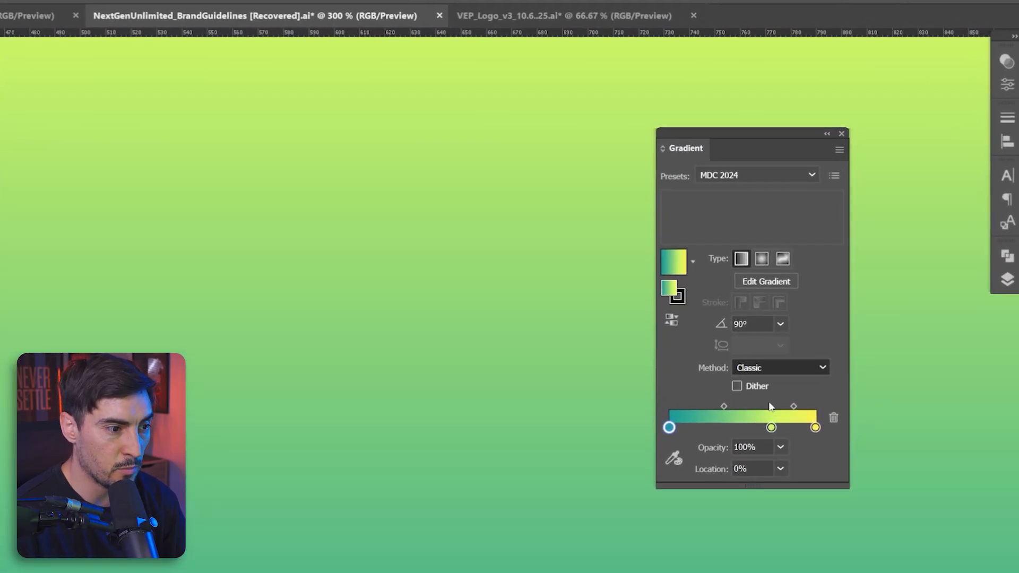
scroll(298, 393, "down", 2)
scroll(318, 374, "up", 4)
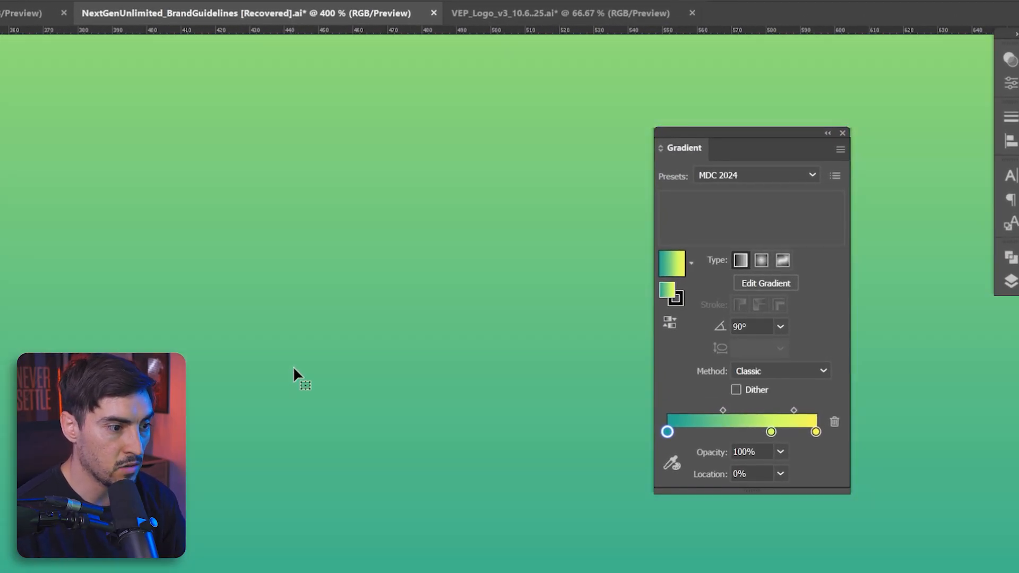
scroll(451, 364, "down", 2)
scroll(327, 435, "up", 6)
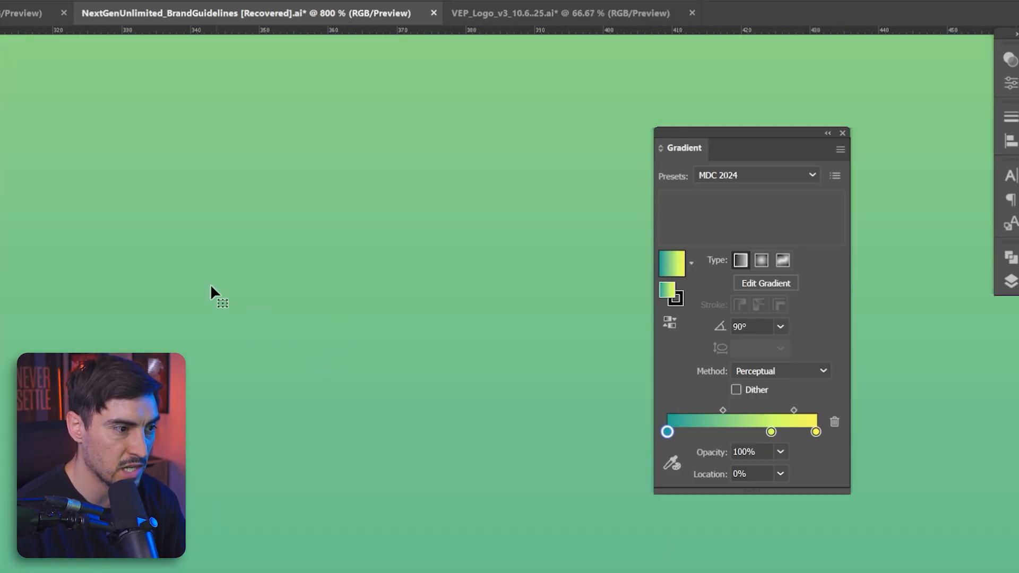
scroll(250, 305, "down", 6)
scroll(483, 189, "up", 2)
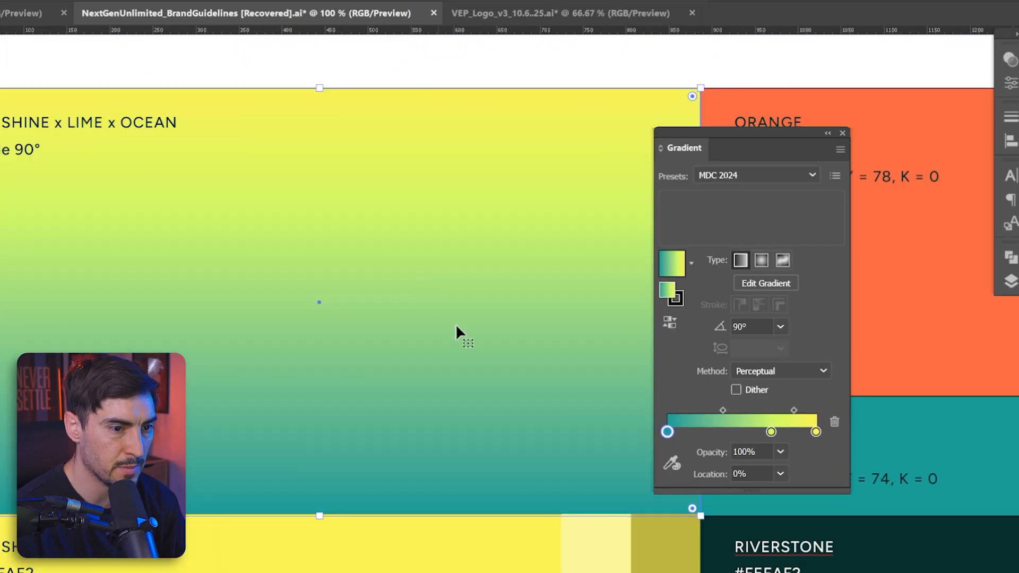
Step: Enable Dither on the gradient and inspect the smoothed blend
left_click(736, 390)
scroll(286, 376, "up", 5)
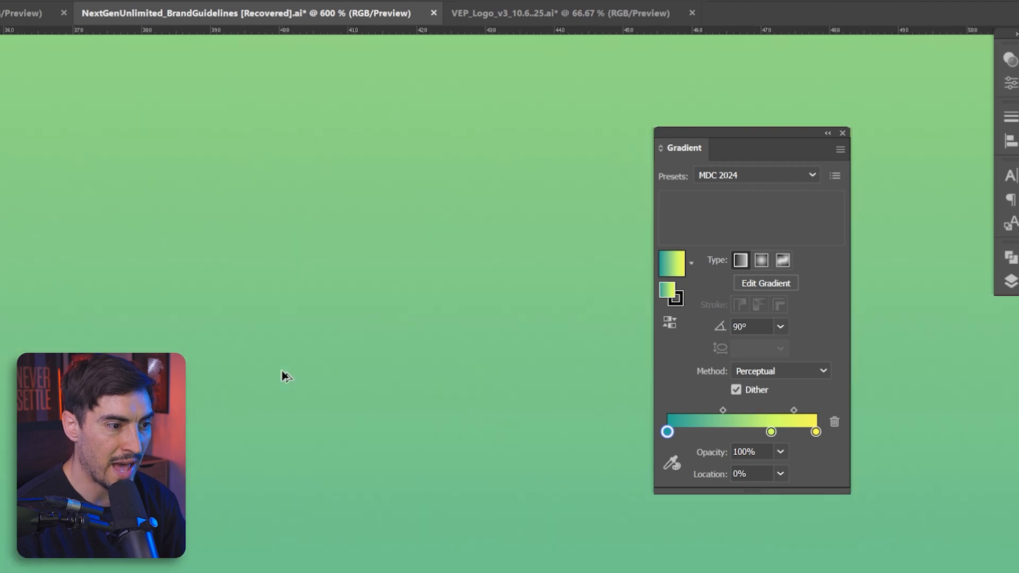
left_click(736, 391)
scroll(301, 364, "down", 5)
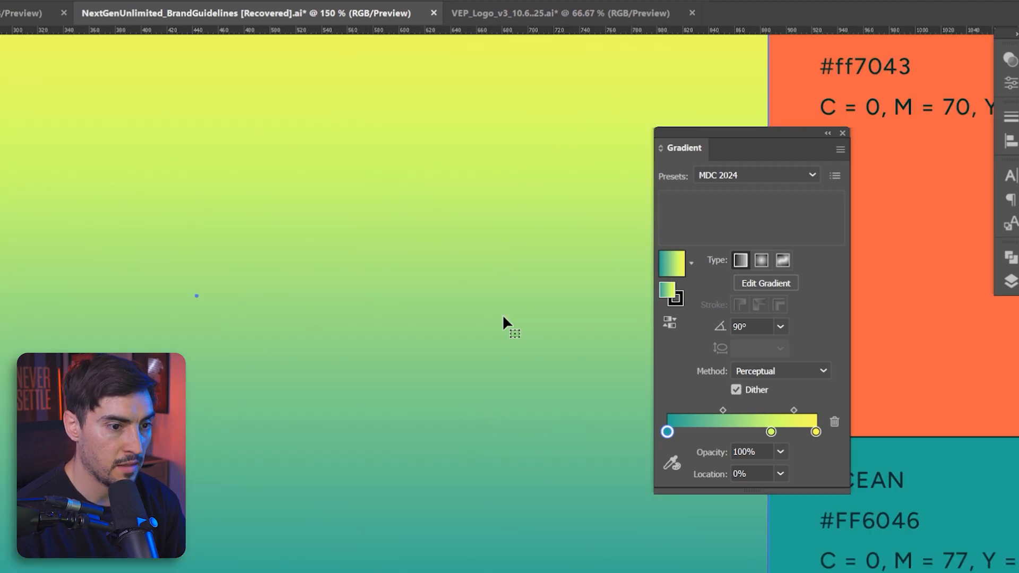
scroll(424, 312, "down", 2)
left_click_drag(379, 278, 571, 366)
scroll(432, 365, "down", 1)
left_click_drag(432, 365, 525, 359)
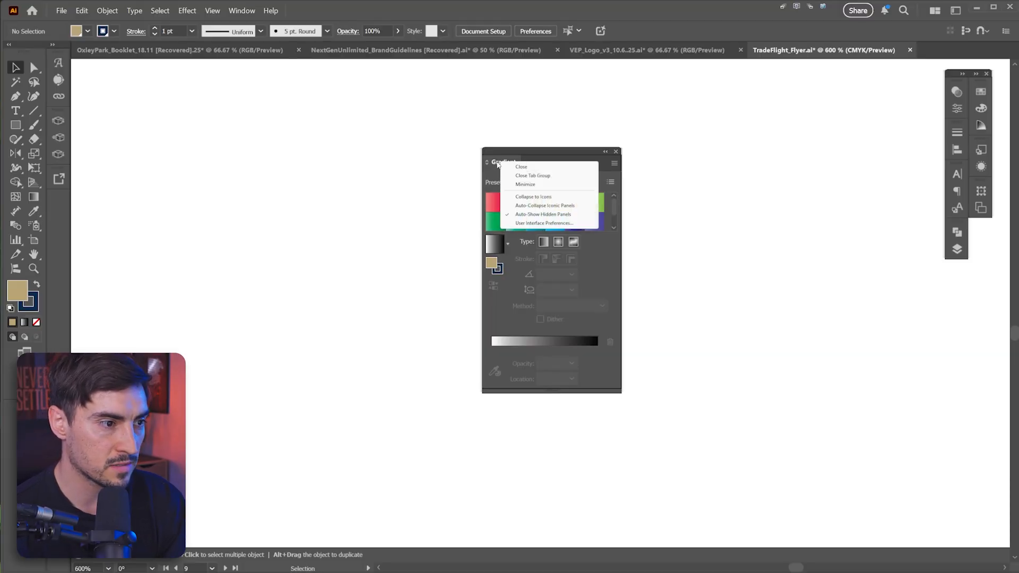
Step: Load the Metals gradient preset library in the Gradient panel
left_click(557, 182)
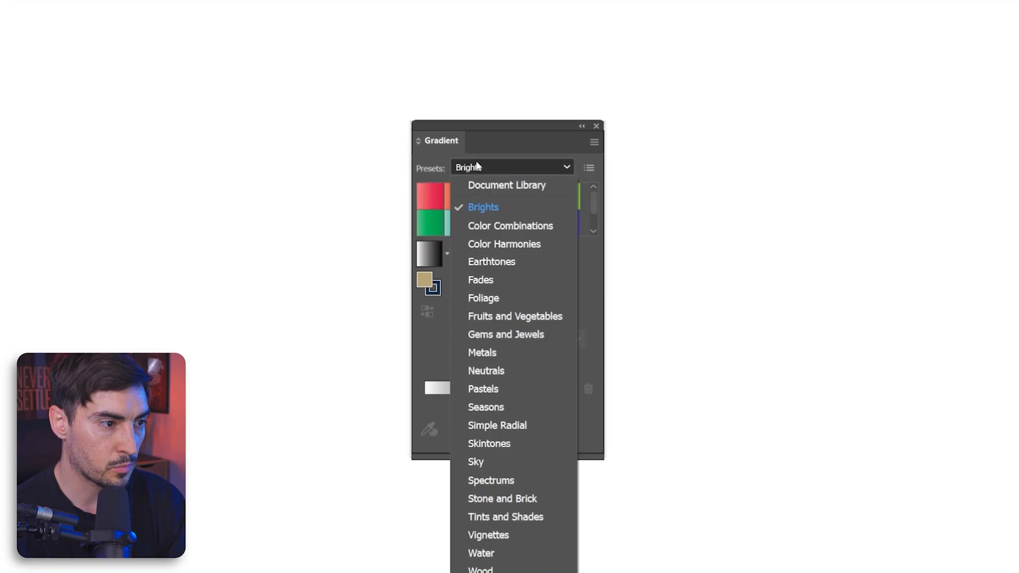
left_click(506, 354)
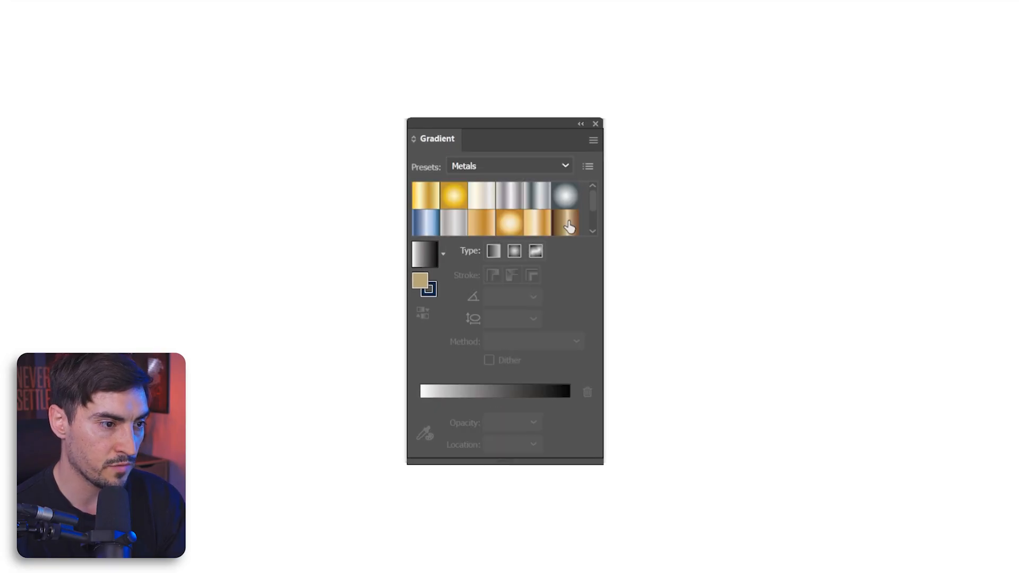
mouse_move(595, 213)
left_mouse_down()
mouse_move(593, 223)
mouse_move(592, 201)
left_mouse_up()
left_click_drag(531, 125, 399, 101)
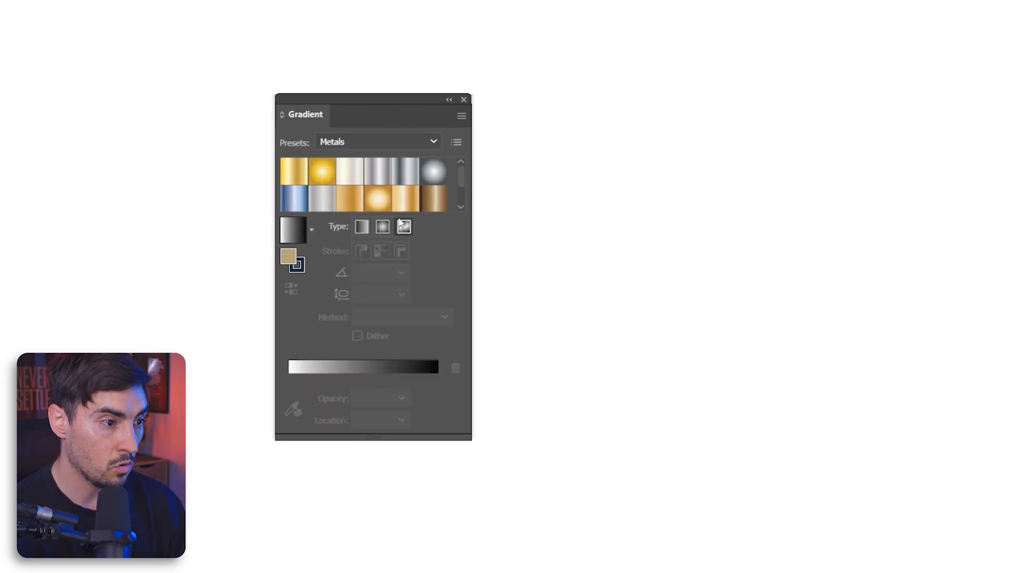
left_click(484, 198)
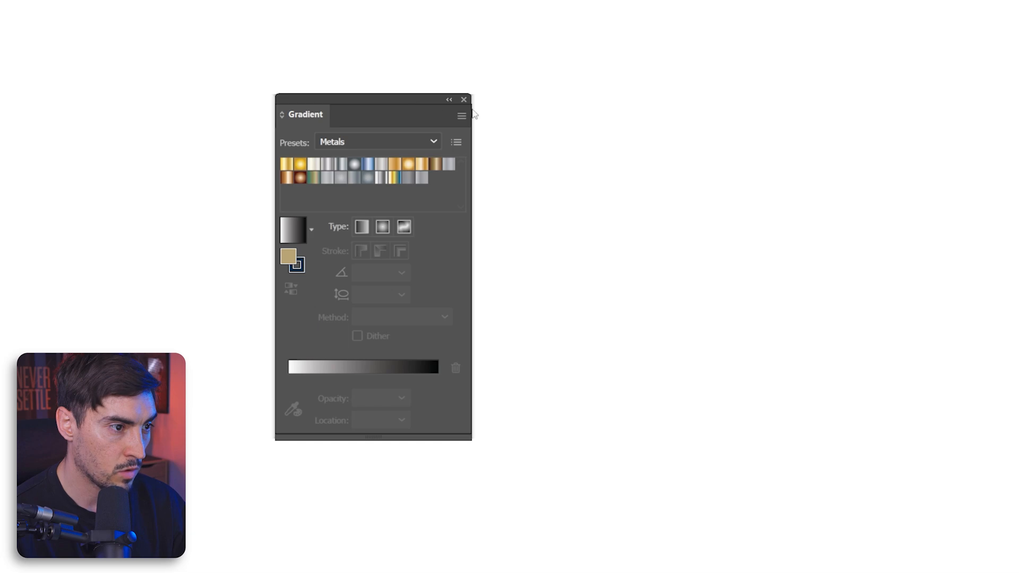
Step: Enlarge the Gradient panel and switch the presets to Small List View
left_click_drag(414, 438, 414, 554)
left_click_drag(412, 95, 650, 90)
left_click(694, 137)
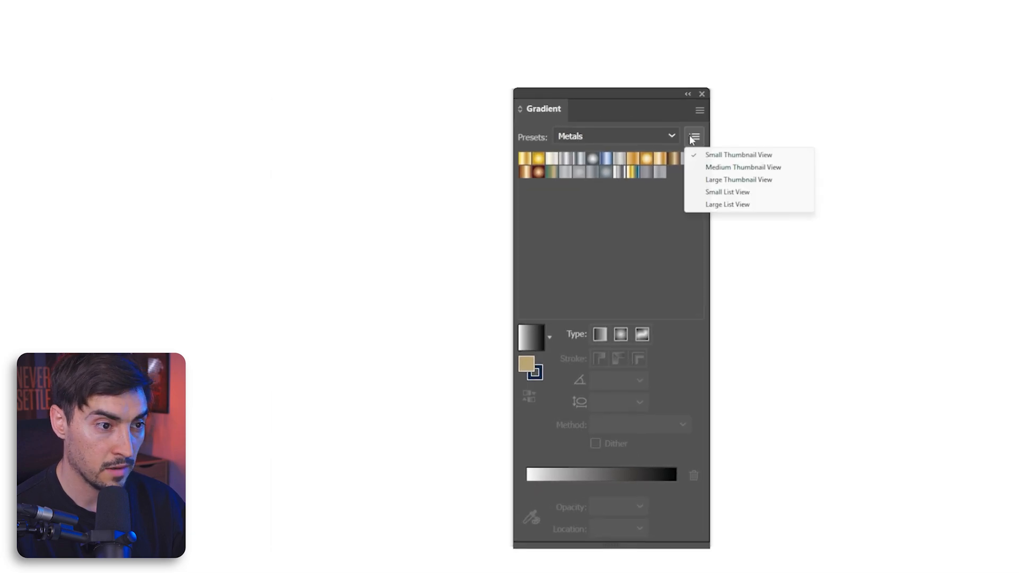
left_click(723, 193)
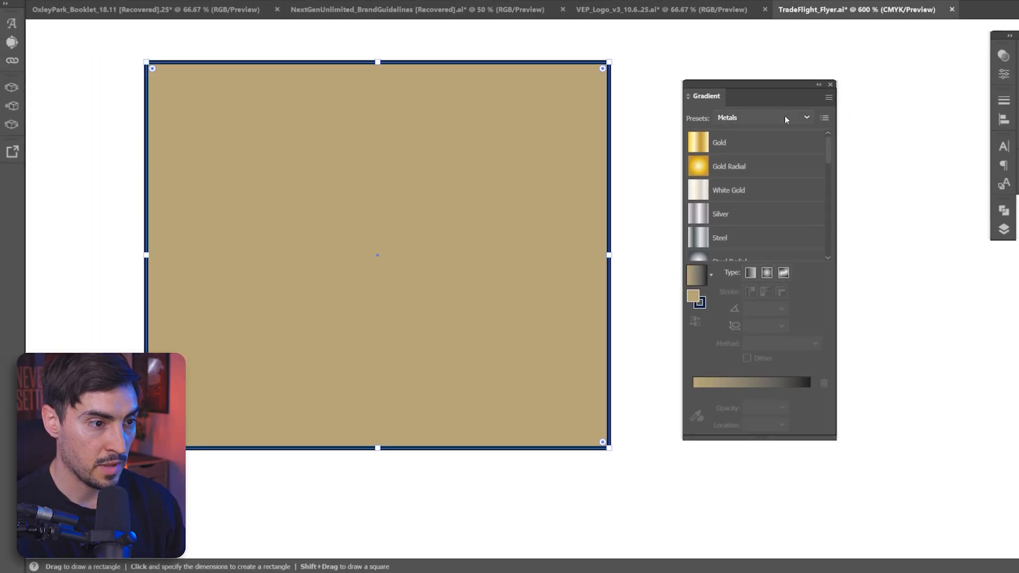
Step: Apply Metals presets such as Aluminum and Colored Chrome to the selected rectangle
left_click(706, 150)
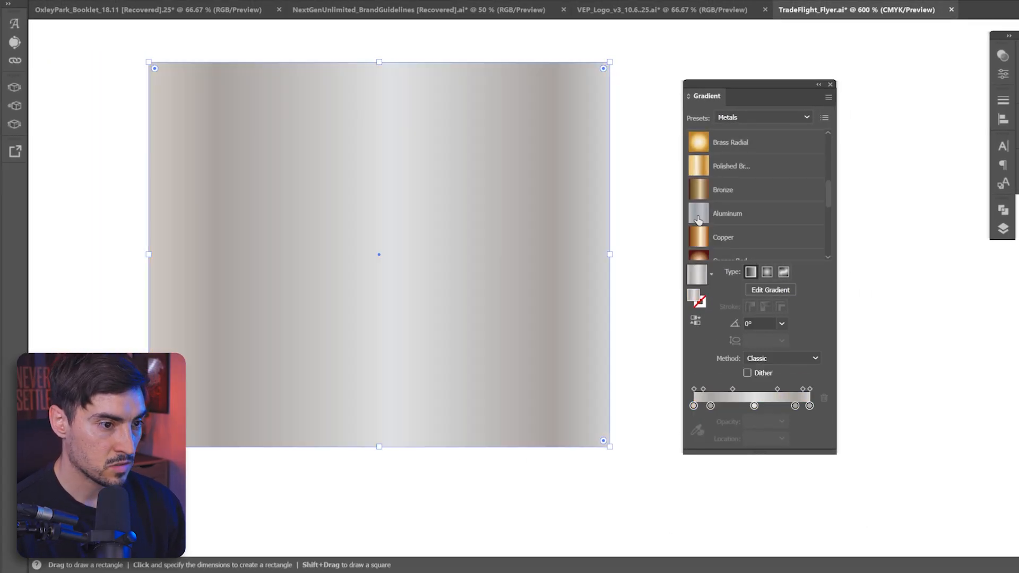
left_click(706, 236)
scroll(702, 226, "down", 3)
left_click(702, 226)
scroll(702, 225, "down", 1)
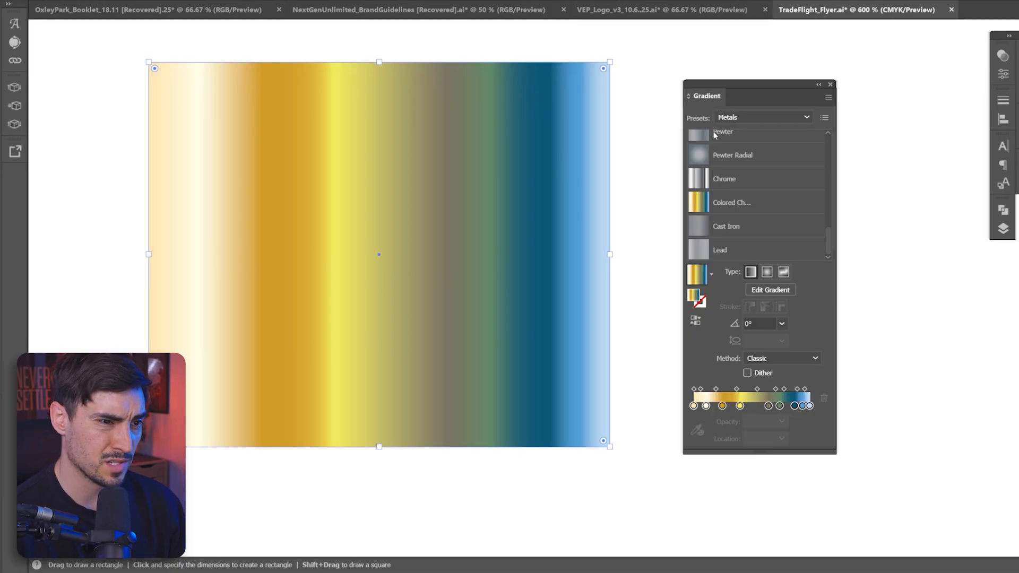
Step: Load the Fruits and Vegetables presets and apply Winter Squash, Pumpkin, Banana and Fig to the rectangle
left_click(763, 117)
left_click(766, 237)
left_click(700, 142)
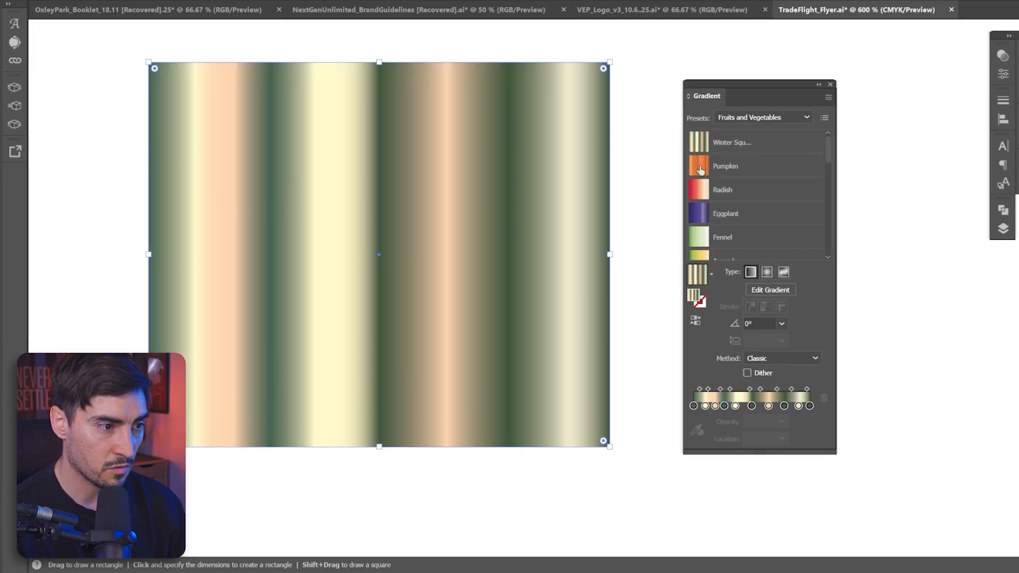
left_click(699, 166)
scroll(496, 195, "down", 1)
scroll(697, 222, "down", 3)
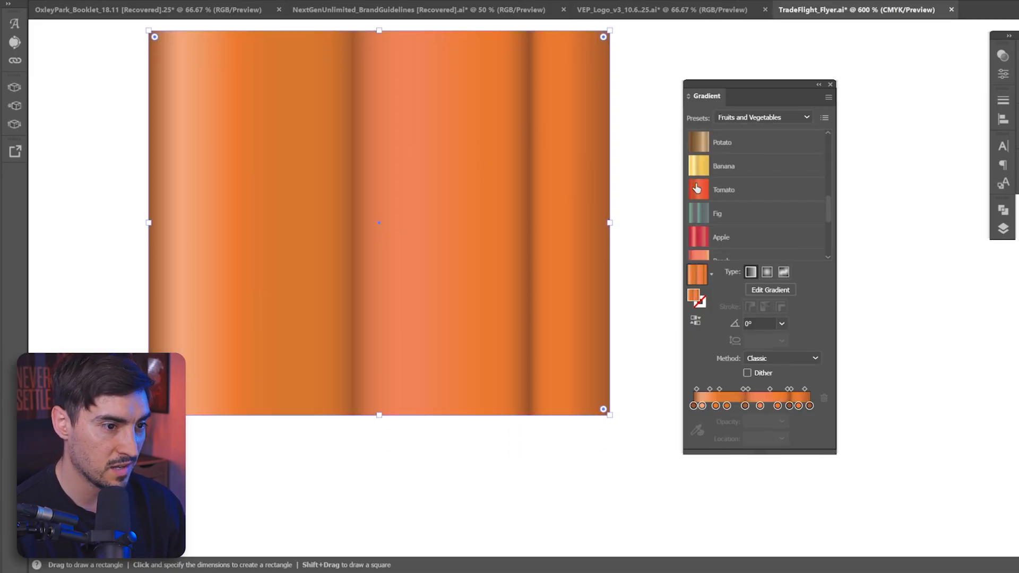
left_click(698, 167)
scroll(698, 178, "down", 1)
left_click(698, 213)
Step: Load the Pastels gradient library and apply one of its presets to the rectangle
left_click(732, 118)
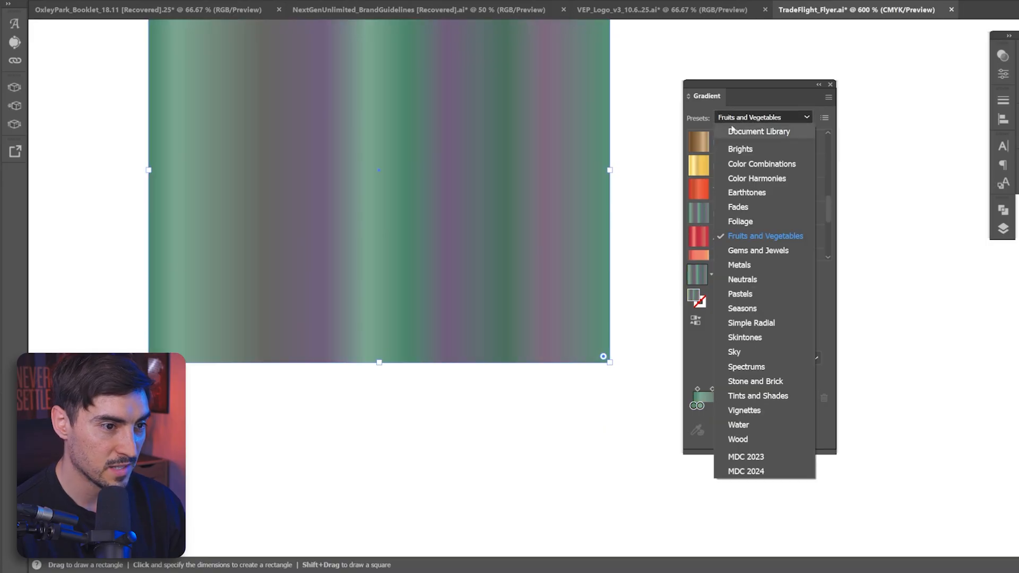
left_click(740, 294)
left_click(698, 167)
Step: Load the Sky gradient library and apply its presets to the rectangle
left_click(763, 118)
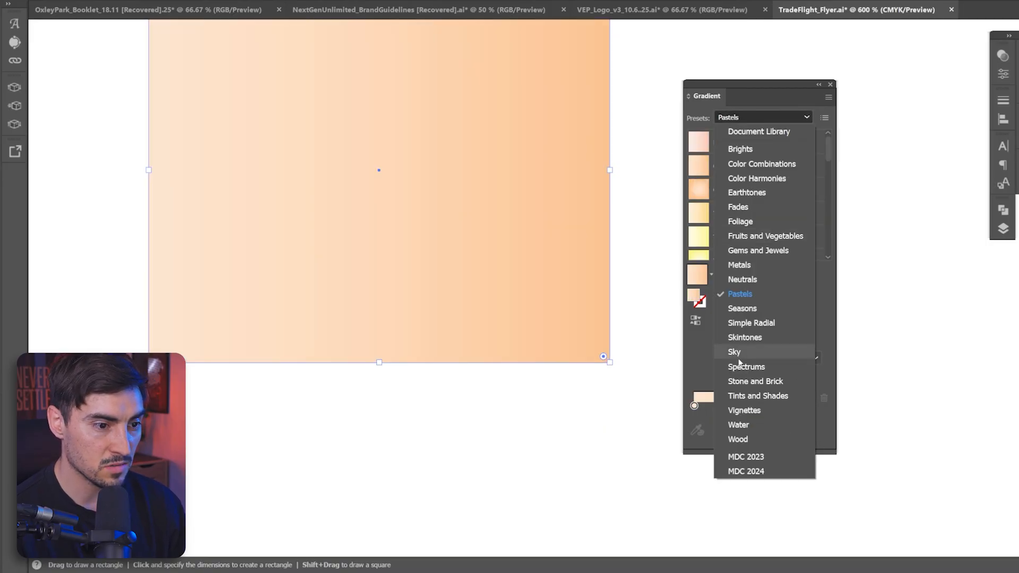
left_click(735, 352)
left_click(700, 221)
left_click(700, 256)
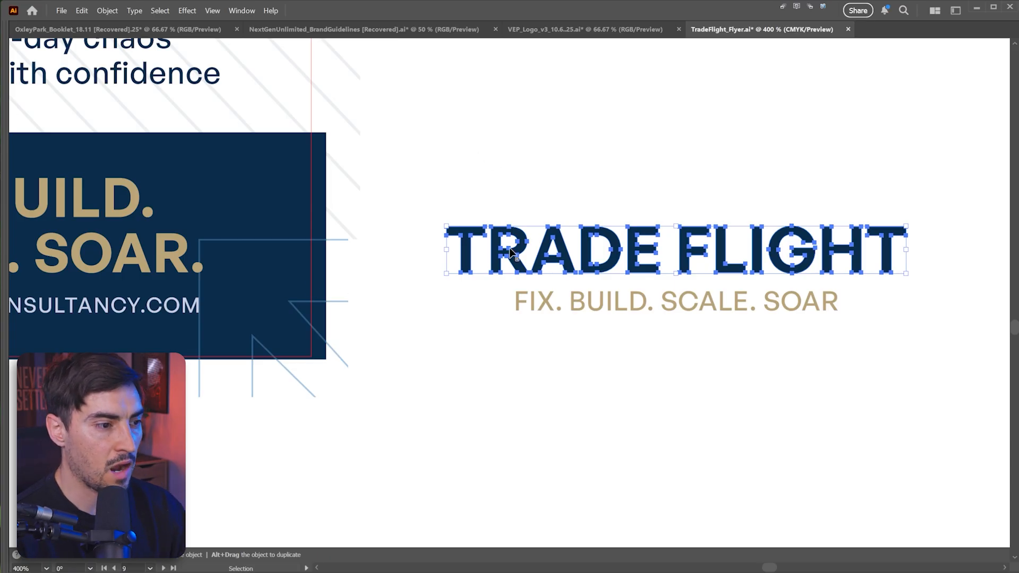
Step: Apply the blue line's attributes to the TRADE FLIGHT lettering with the Eyedropper
scroll(560, 255, "up", 1)
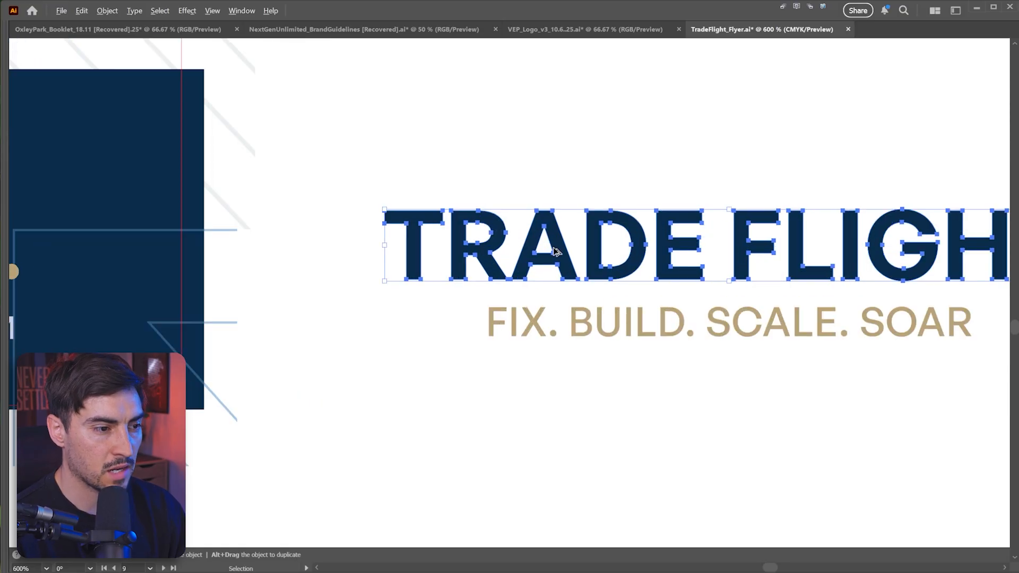
scroll(337, 284, "down", 3)
scroll(400, 318, "up", 4)
scroll(409, 326, "down", 1)
left_click_drag(615, 250, 427, 277)
scroll(567, 166, "down", 1)
left_click_drag(488, 165, 570, 172)
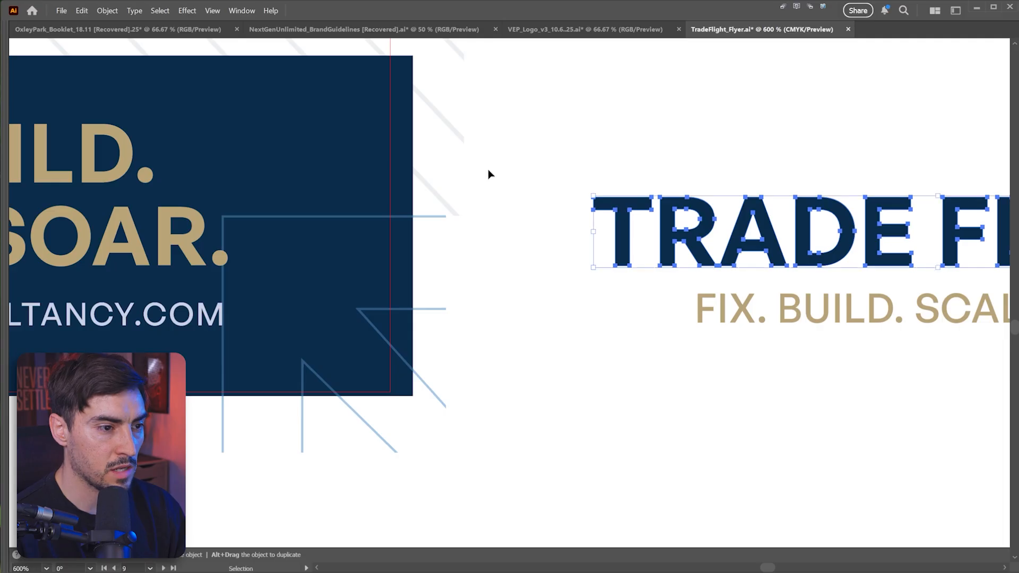
key("i")
left_click_drag(466, 228, 250, 213)
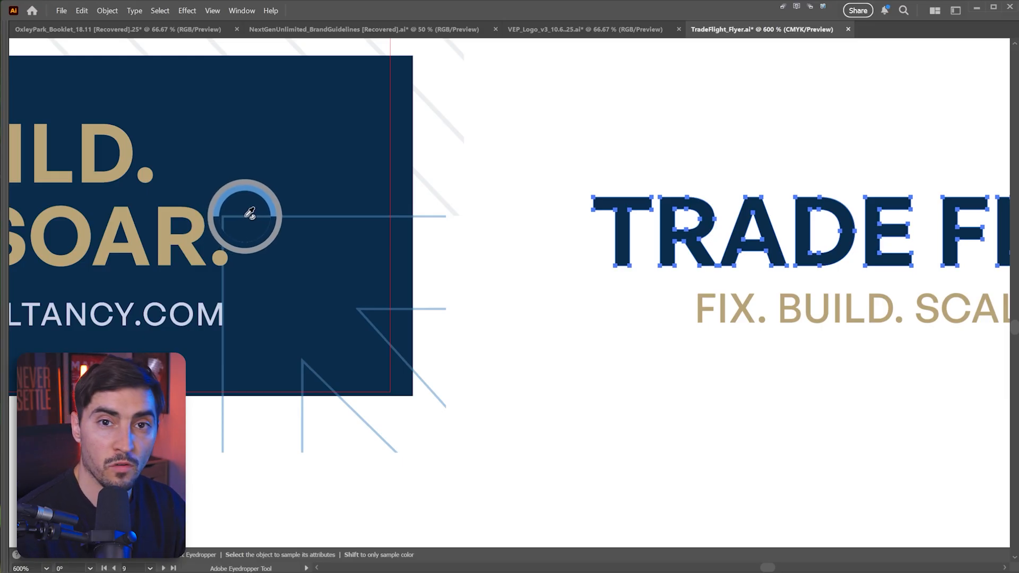
left_click(250, 213, "shift")
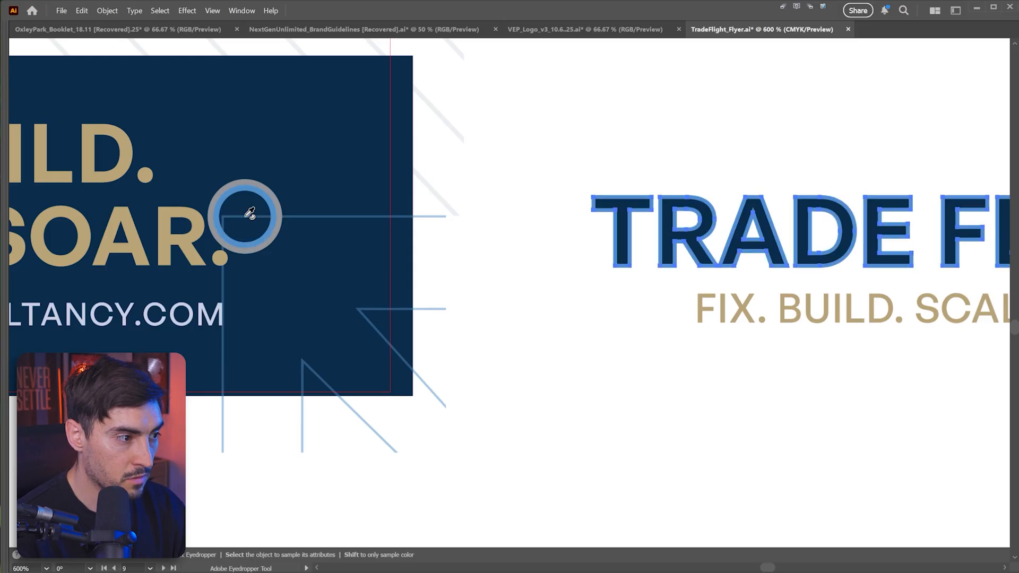
left_click_drag(821, 143, 534, 164)
key("v")
scroll(534, 218, "up", 3)
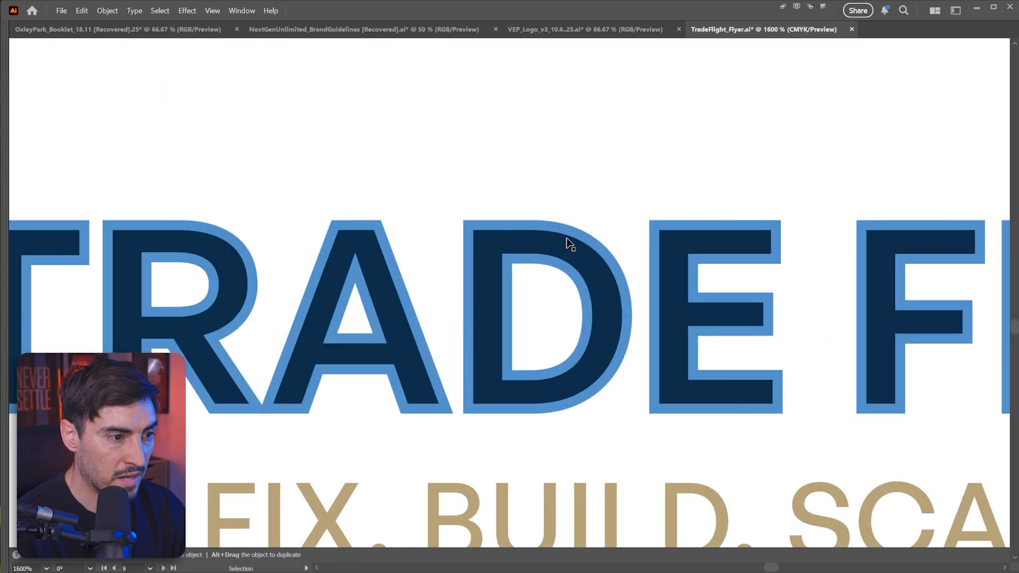
scroll(569, 244, "down", 3)
scroll(536, 249, "left", 6)
Step: Resample the lettering's attributes with the Eyedropper and swap its fill and stroke
key("i")
left_click_drag(292, 214, 216, 220)
left_click(213, 224, "shift")
key("shift+x")
left_click_drag(870, 154, 656, 166)
key("v")
key("x")
key("slash")
key("a")
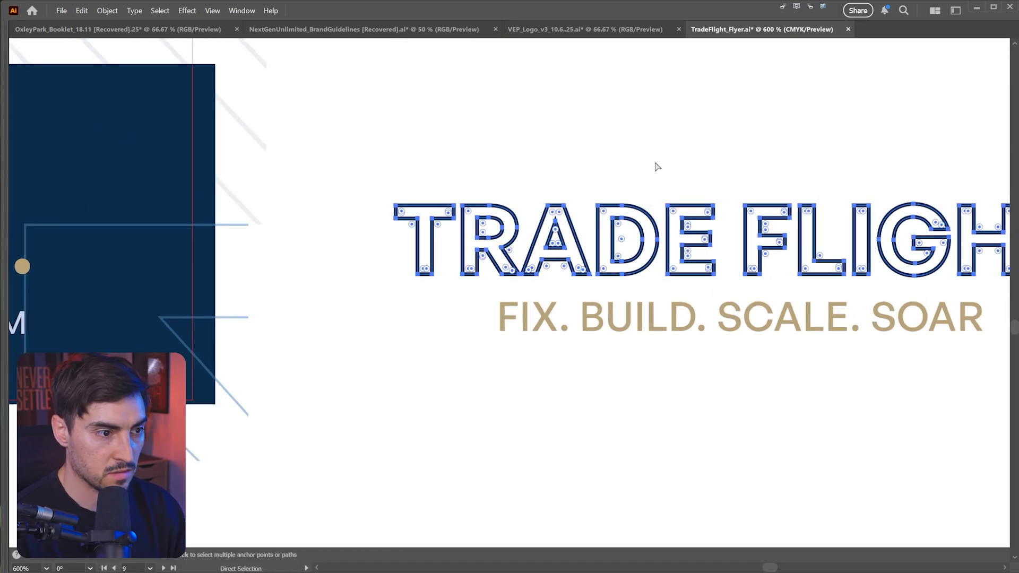
key("ctrl+z")
Step: Open the lettering's fill in the Color Picker and sample a color from the artwork with its eyedropper
left_click(657, 164)
scroll(637, 207, "up", 1)
scroll(531, 249, "down", 1)
left_click_drag(588, 218, 599, 222)
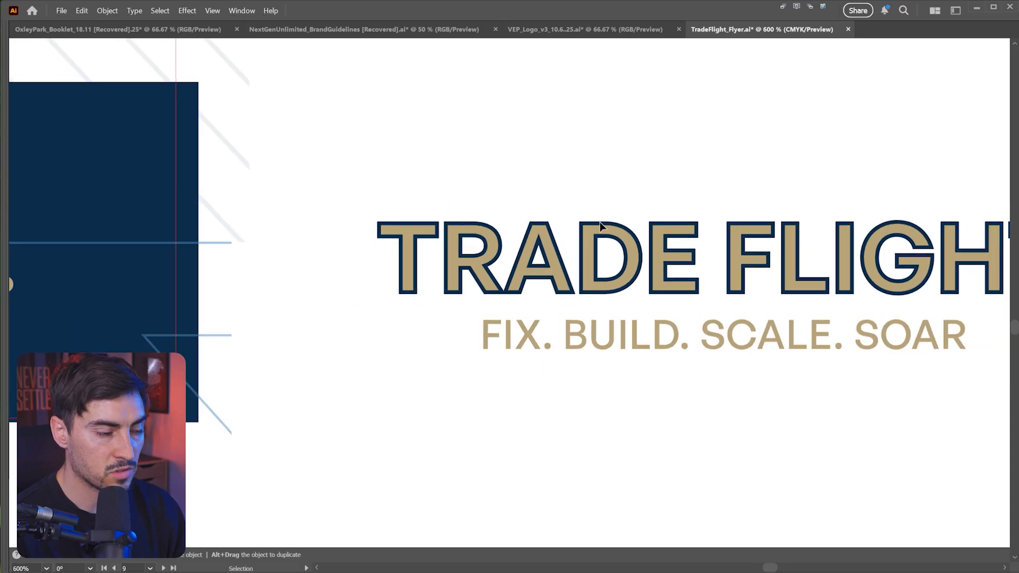
left_click(758, 234)
key("Tab")
double_click(870, 102)
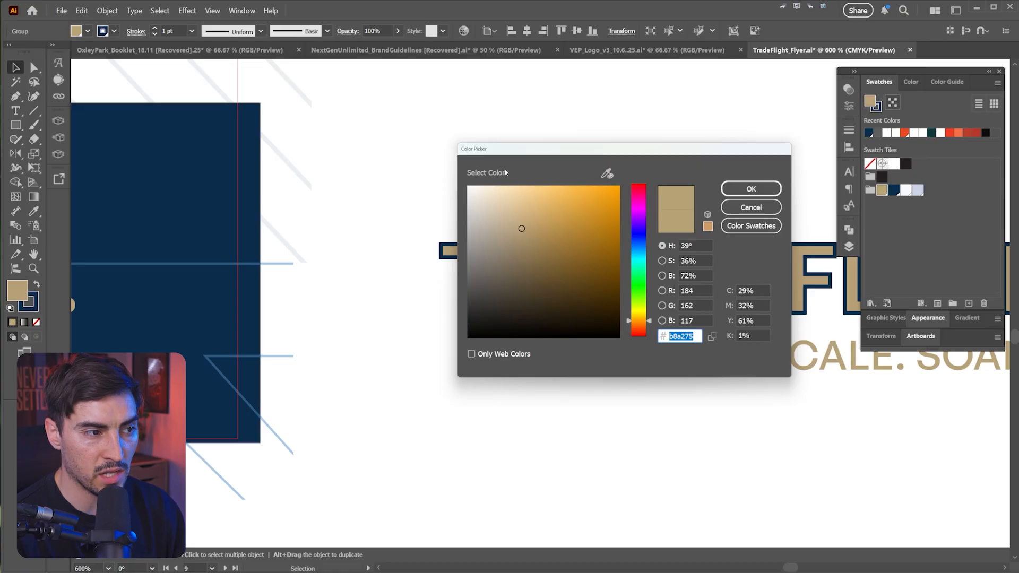
left_click(606, 173)
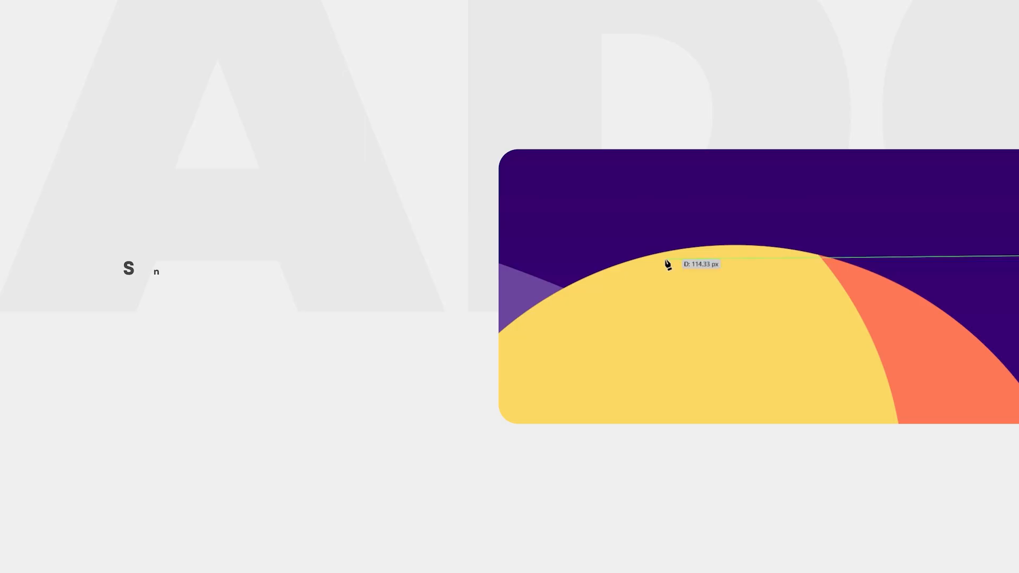
left_click_drag(685, 248, 871, 159)
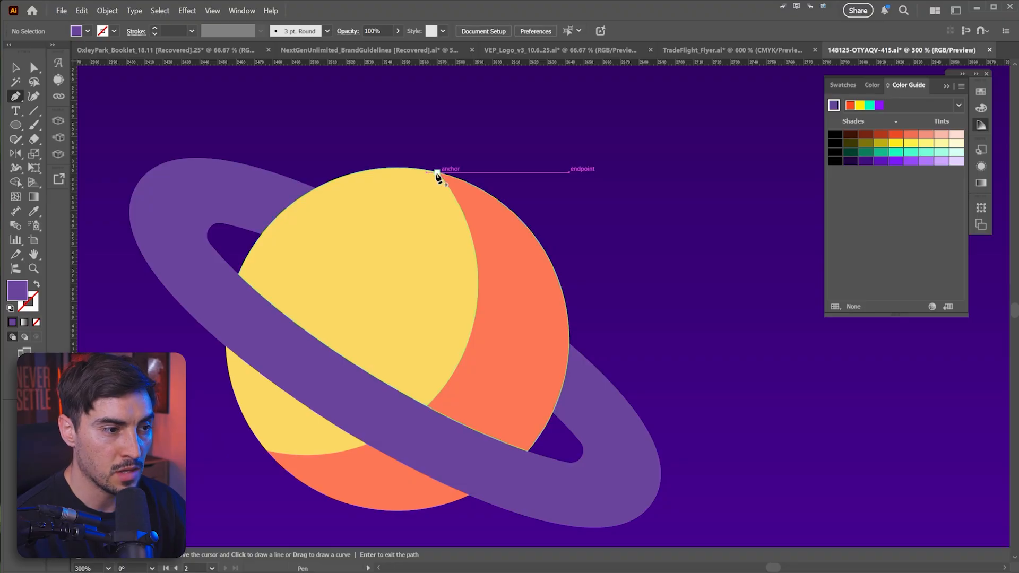
Step: Turn off Snap to Point and draw a curved ring segment over the planet's top with the Pen tool
left_click(213, 10)
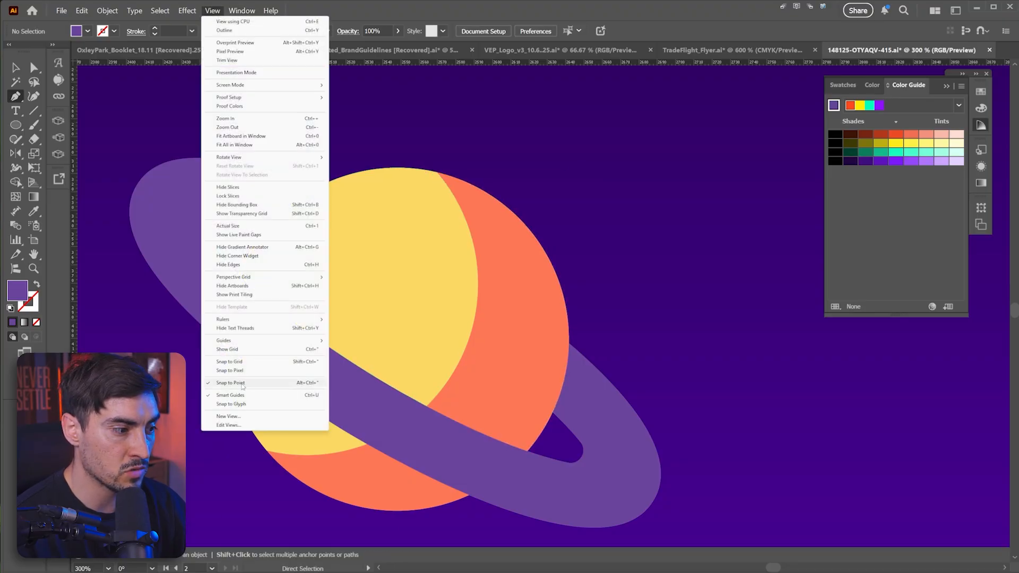
left_click(271, 382)
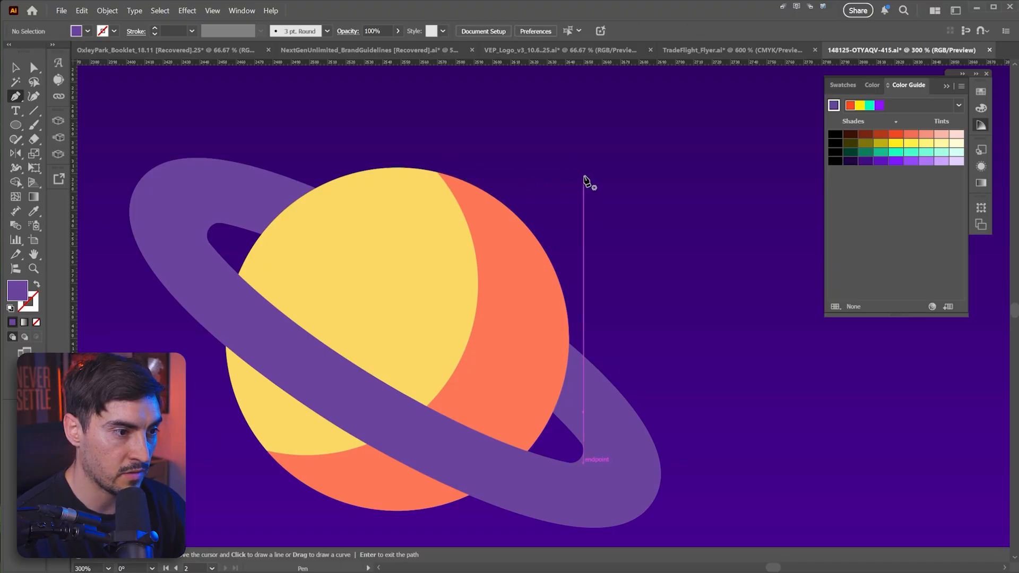
left_click(573, 172)
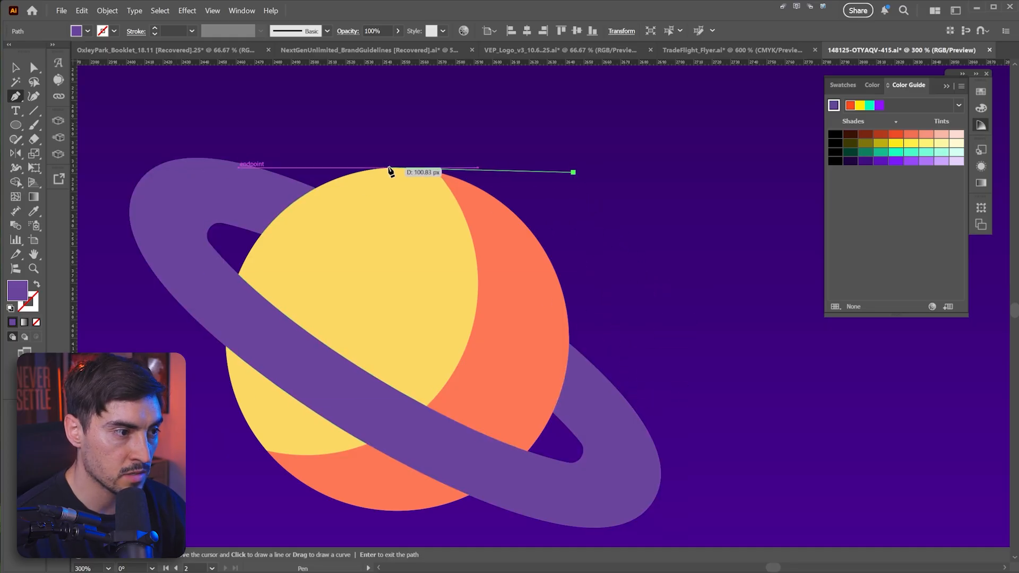
scroll(390, 170, "up", 2)
left_click_drag(387, 165, 209, 250)
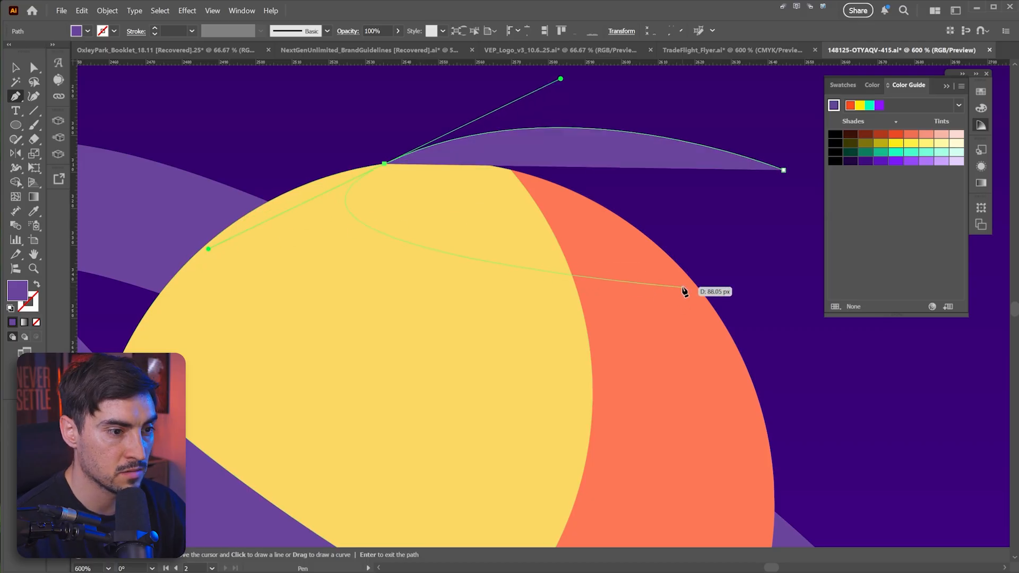
scroll(753, 392, "down", 2)
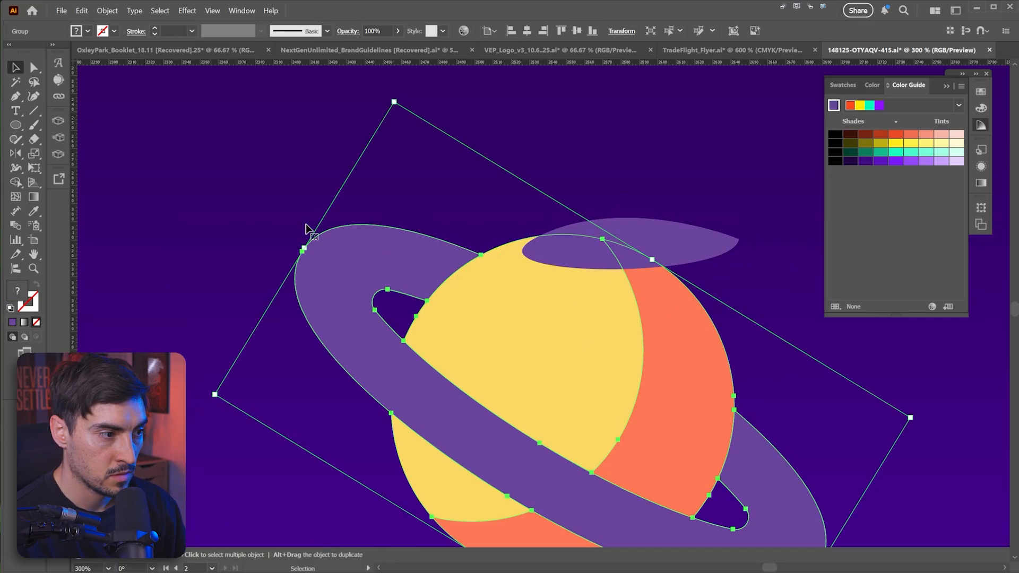
scroll(289, 220, "up", 1)
left_click(285, 222)
key("p")
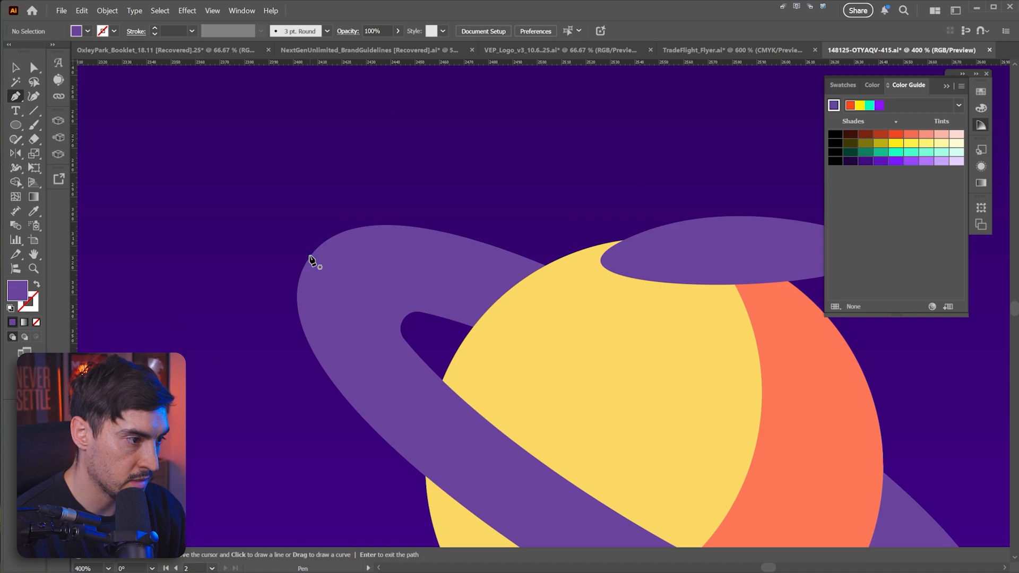
Step: Undo the last pen point, then select and delete the drawn ring segment
left_click(308, 260)
key("ctrl+z")
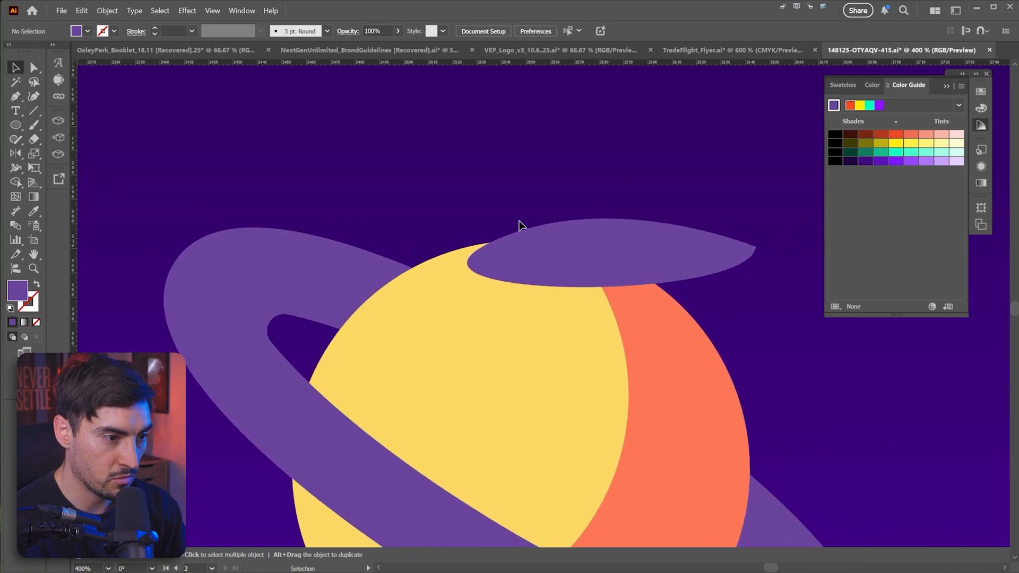
left_click(611, 242)
key("Delete")
Step: Redraw the ring segment along the planet with the Pen tool and adjust it with the Selection tool
left_click_drag(620, 264, 444, 165)
left_click(494, 217)
left_click(540, 223)
left_click(540, 280)
key("p")
key("v")
left_click(637, 329)
left_click_drag(654, 361, 564, 257)
key("p")
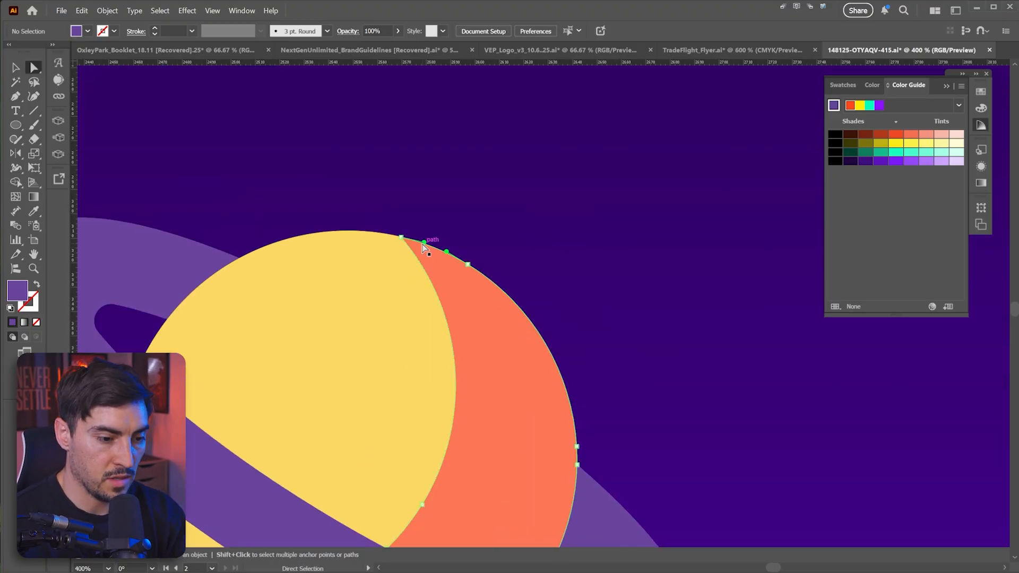
left_click(420, 244)
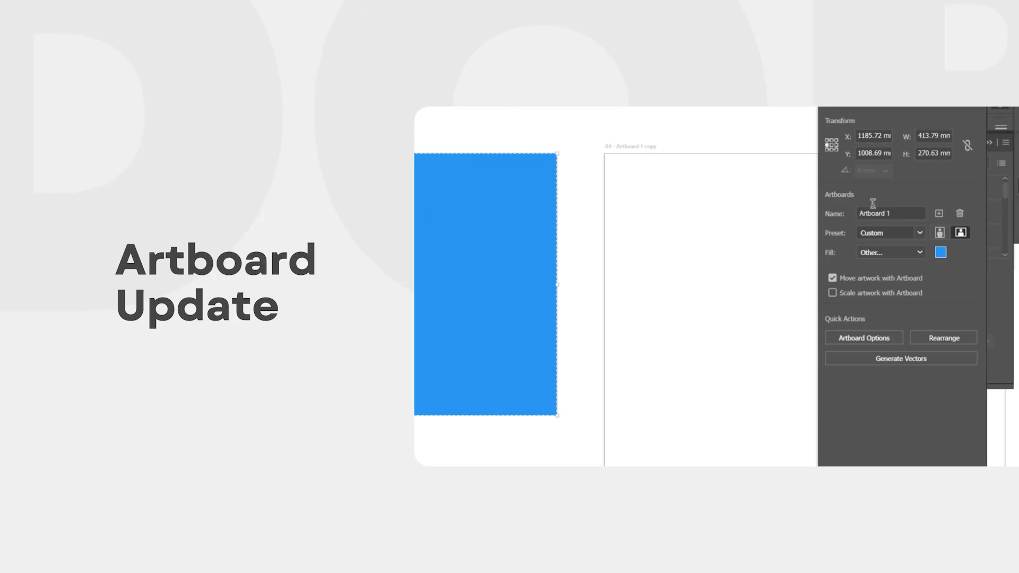
left_click(685, 191)
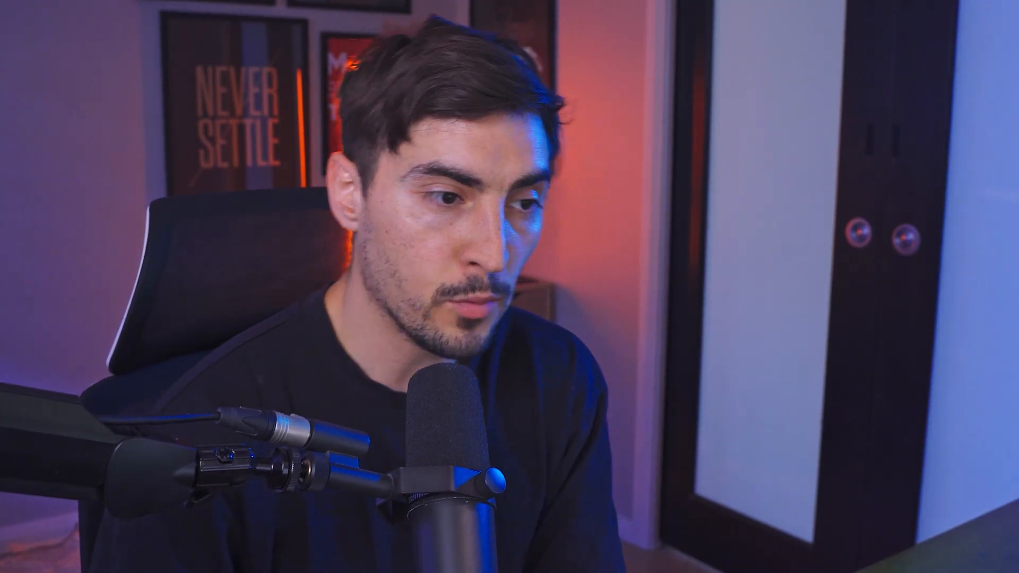
left_click_drag(695, 175, 408, 391)
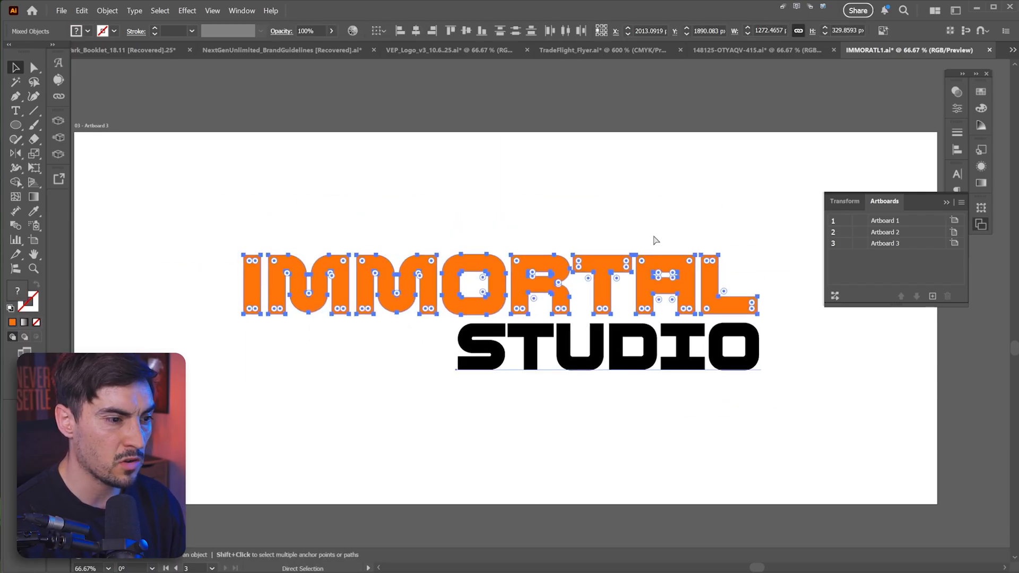
Step: Select Artboard 3 in the Artboards panel and toggle its artboard lock
key("v")
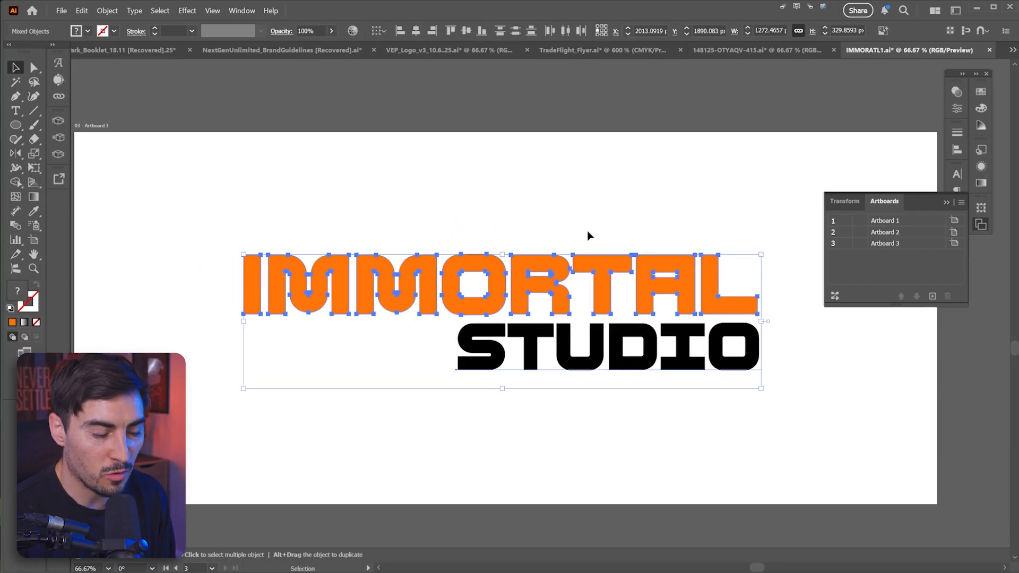
left_click(769, 195)
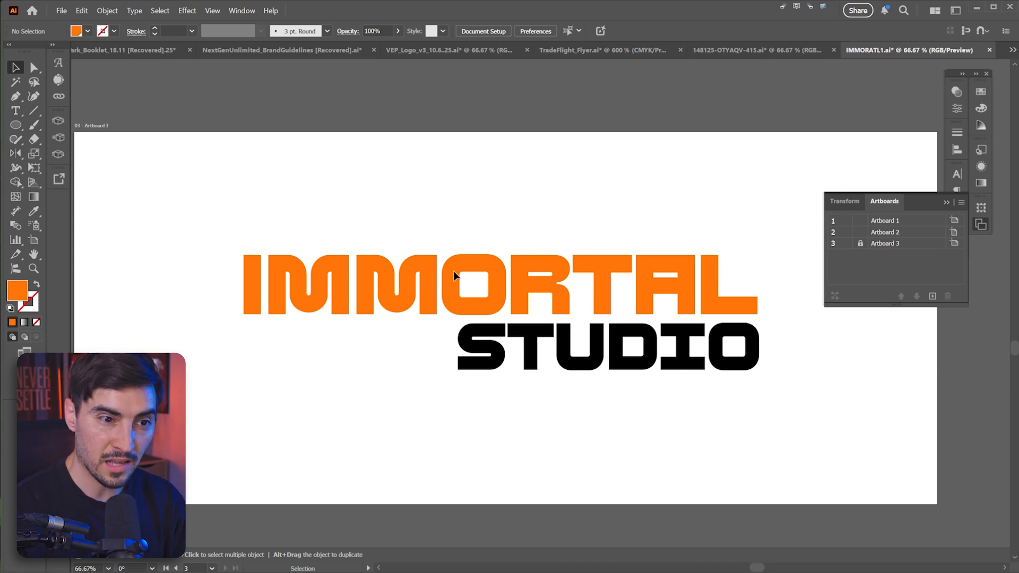
scroll(731, 228, "down", 3)
left_click_drag(730, 228, 667, 291)
left_click(459, 156)
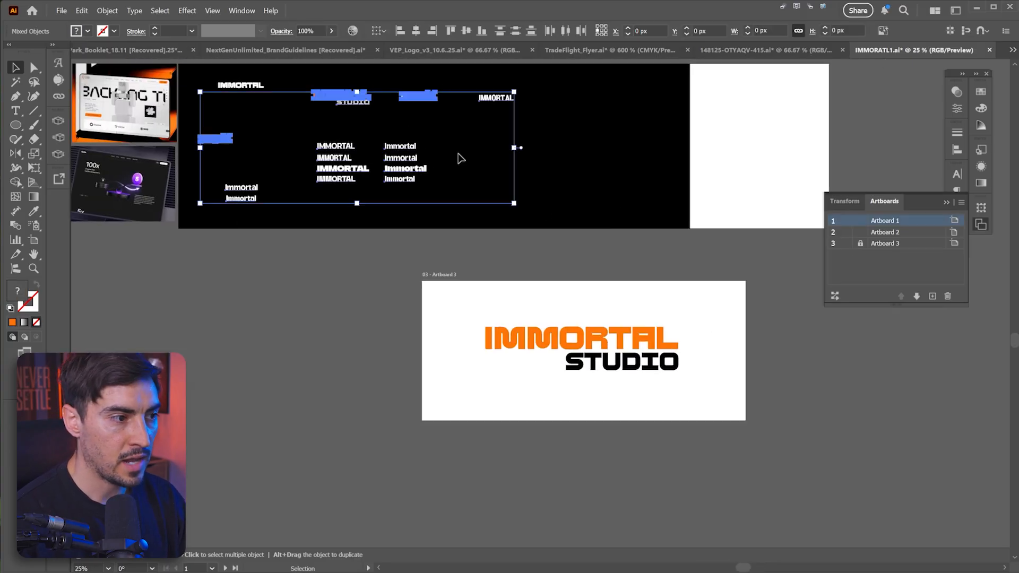
left_click(558, 332)
scroll(589, 374, "up", 2)
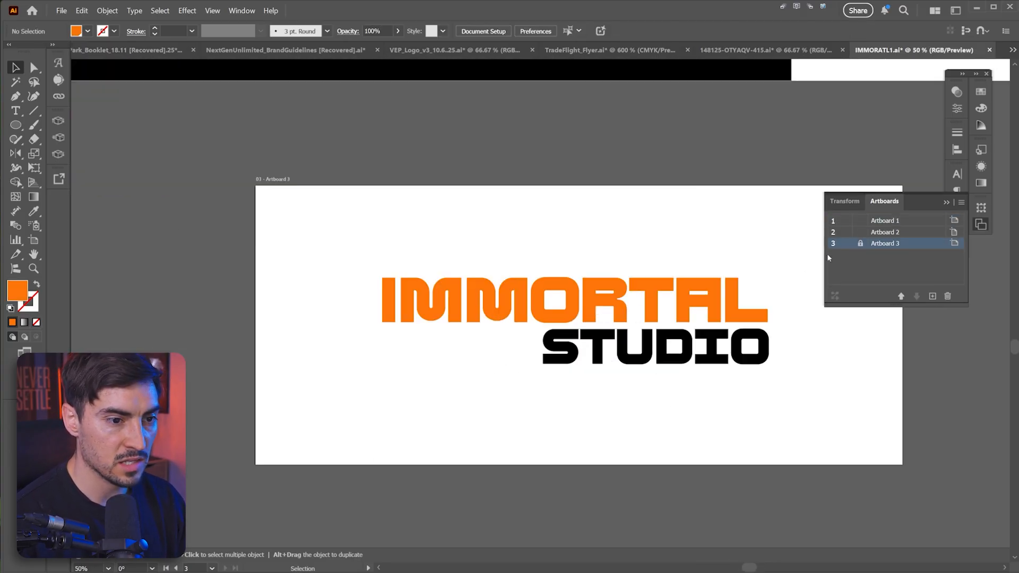
left_click(860, 245)
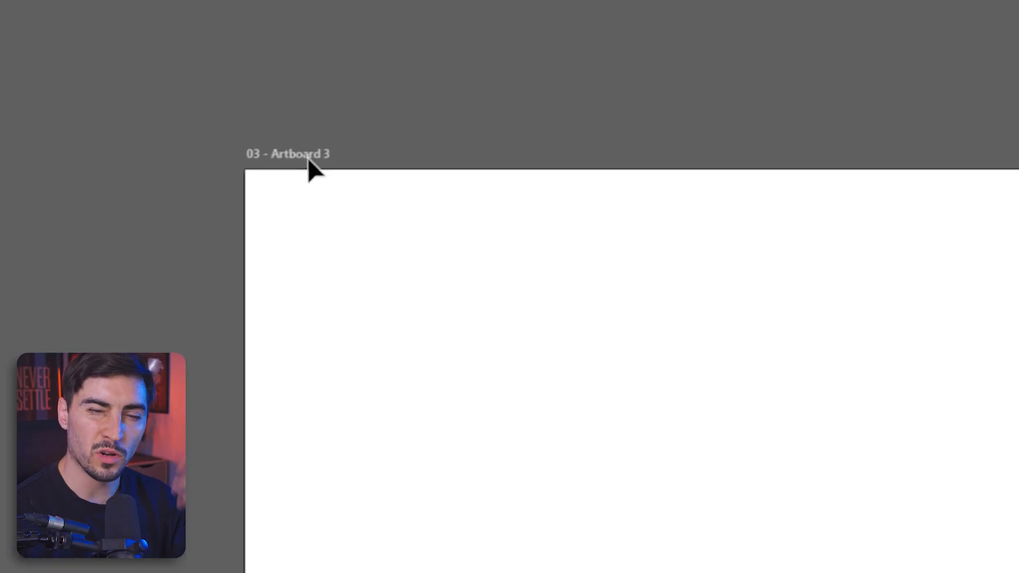
Step: Rename Artboard 3 as logo design directly on its canvas label
double_click(298, 154)
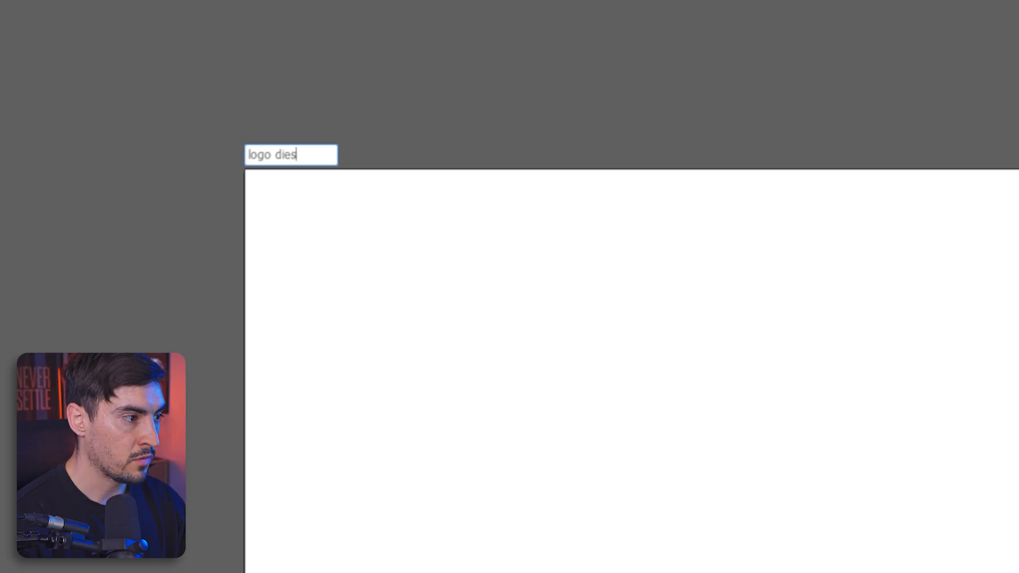
type("logo design")
key("Return")
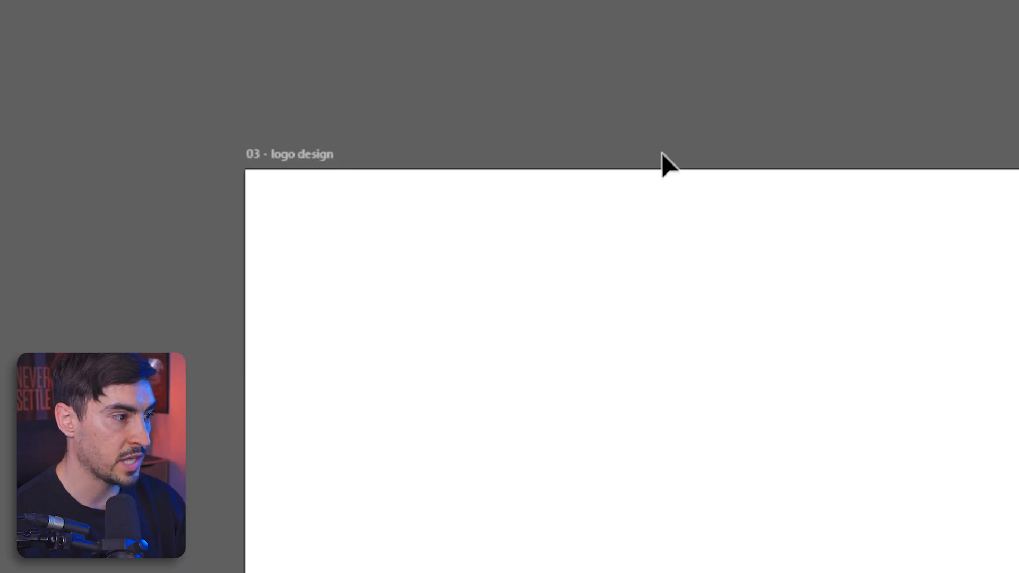
Step: Open the Artboard tool's context menu and the Artboards panel menu to view the artboard commands
key("shift+o")
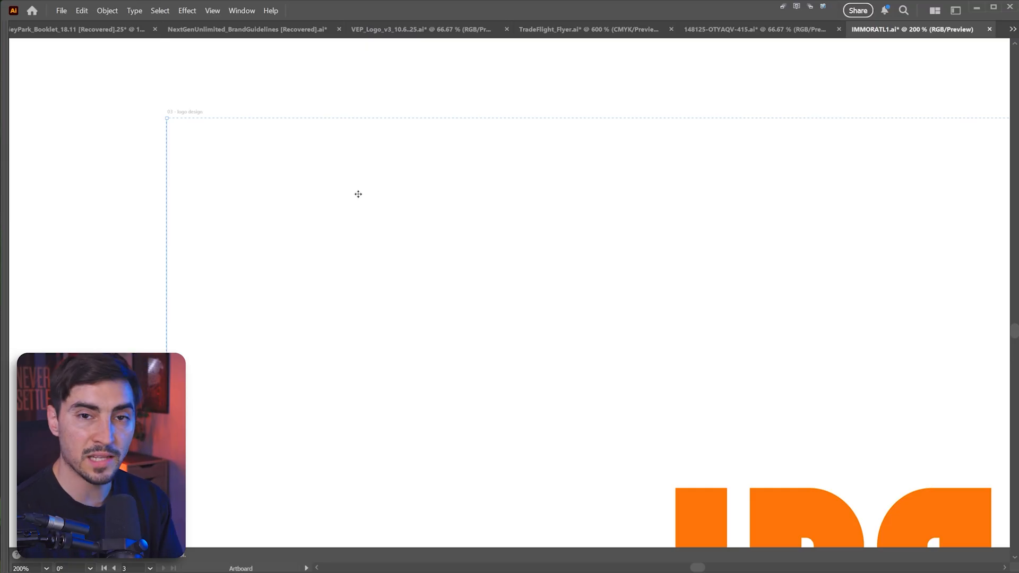
right_click(358, 194)
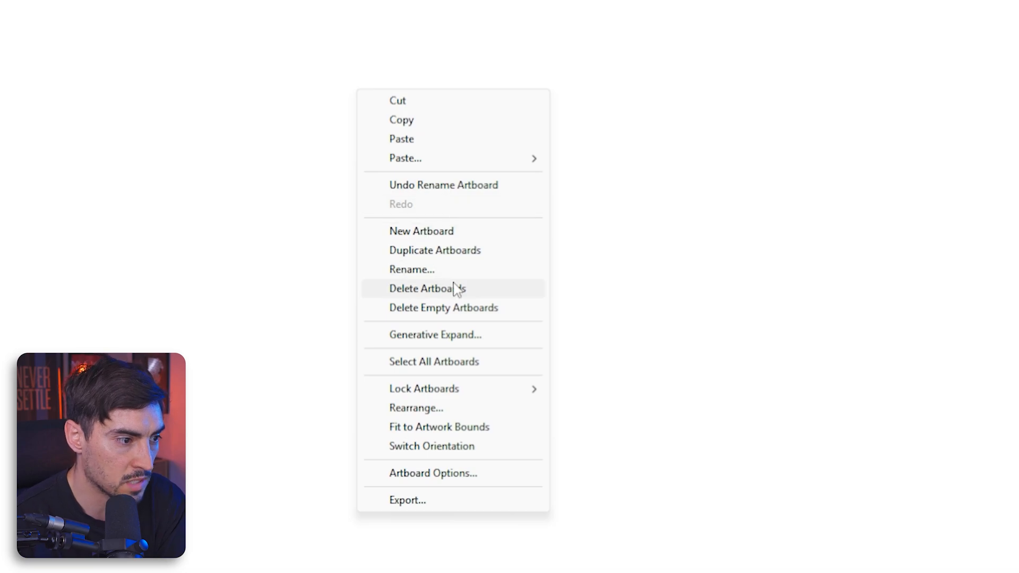
mouse_move(430, 388)
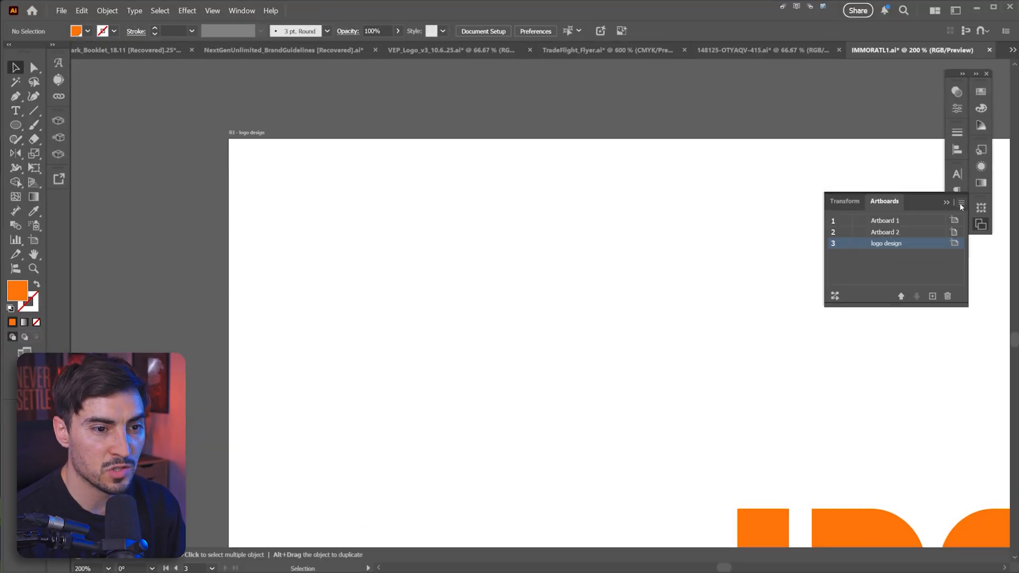
left_click(961, 204)
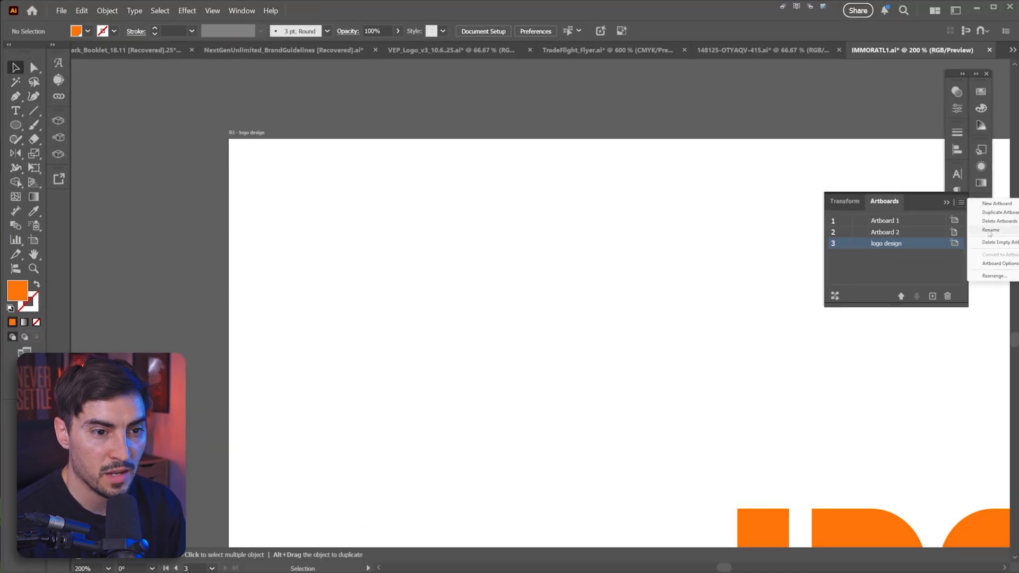
left_click(501, 198)
left_click_drag(533, 230, 391, 200)
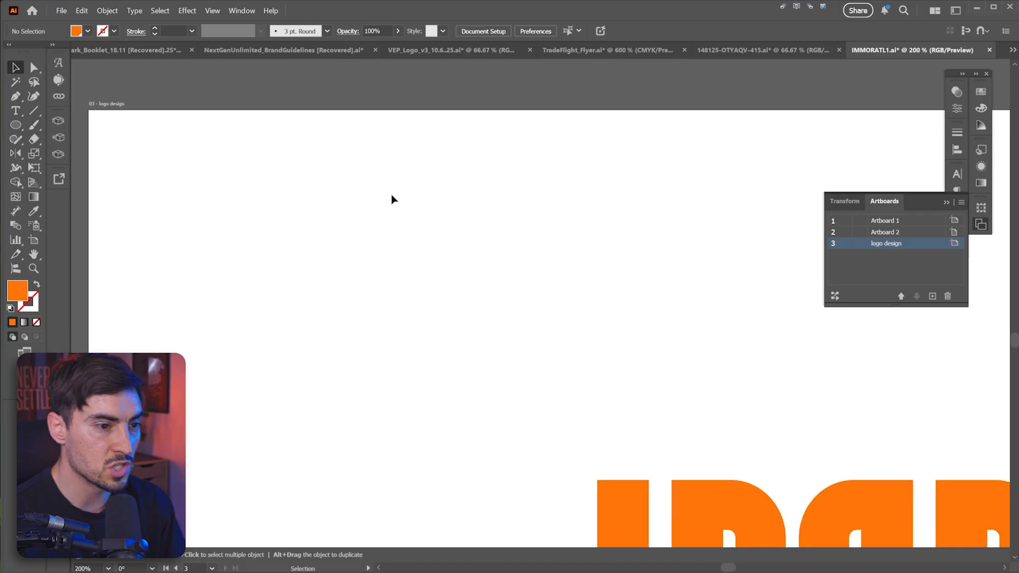
Step: Compare the canvas context menu with the Artboard tool's artboard context menu
scroll(401, 199, "down", 1)
scroll(318, 164, "down", 1)
right_click(612, 220)
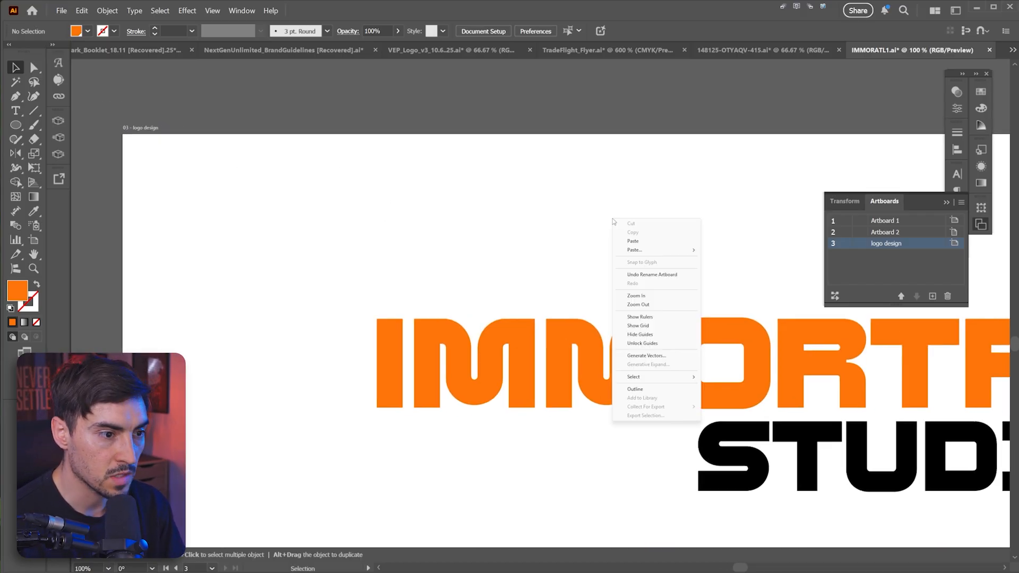
key("Escape")
key("shift+o")
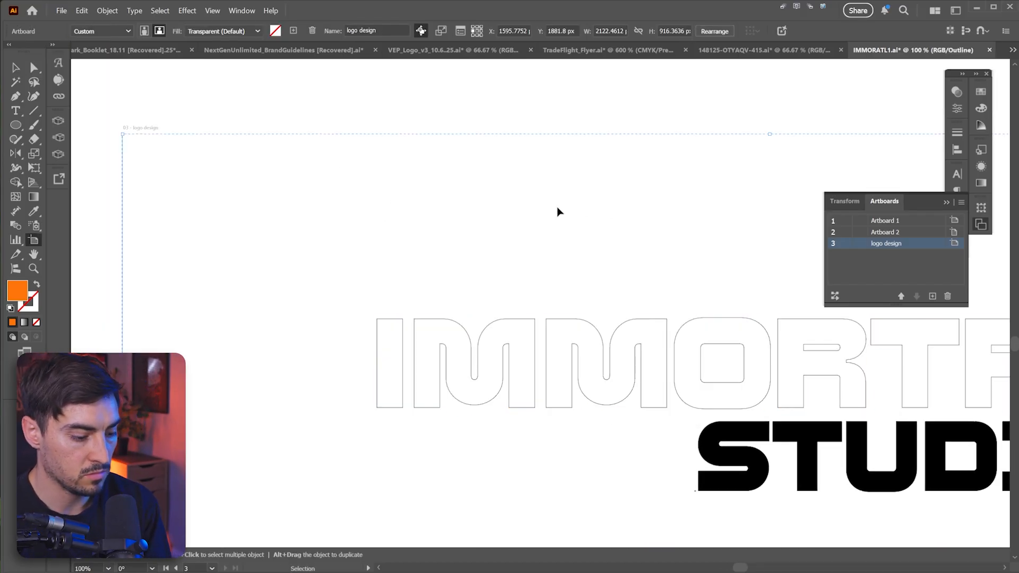
right_click(556, 207)
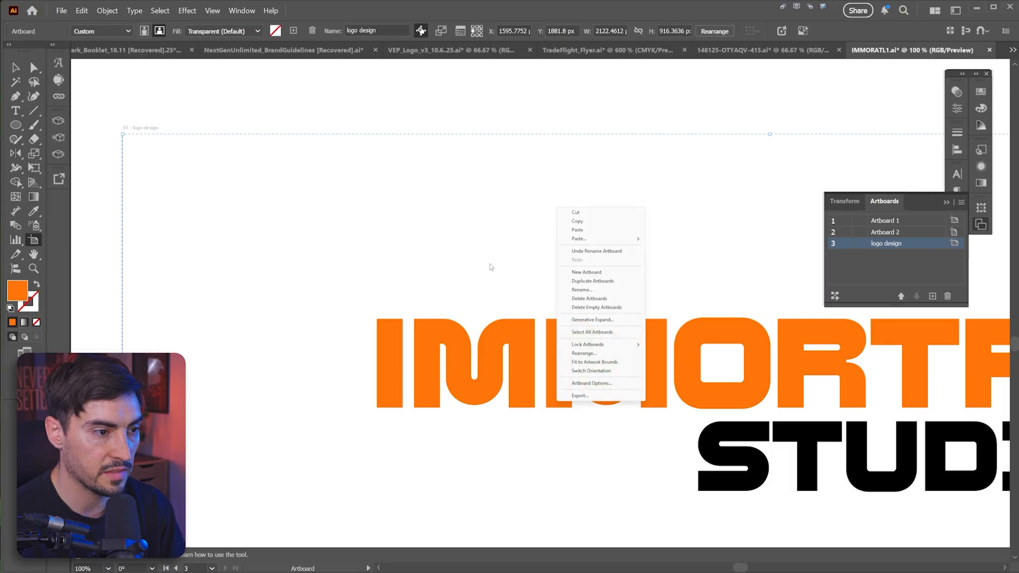
left_click(491, 267)
scroll(477, 249, "down", 1)
key("v")
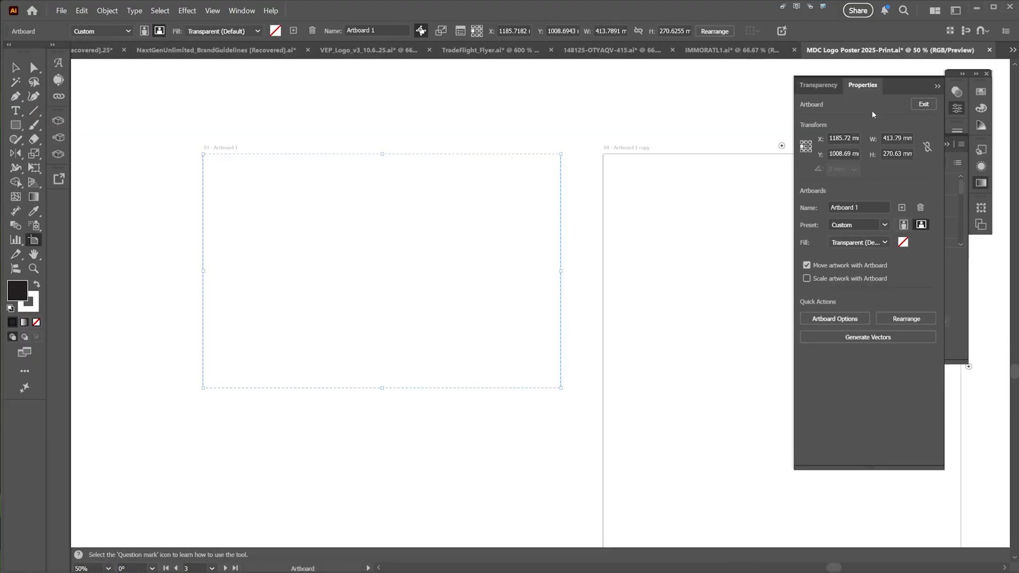
Step: Edit Artboard 1 and set its fill to a blue color through the Other color option
left_click(690, 125)
left_click(263, 202)
left_click(915, 52)
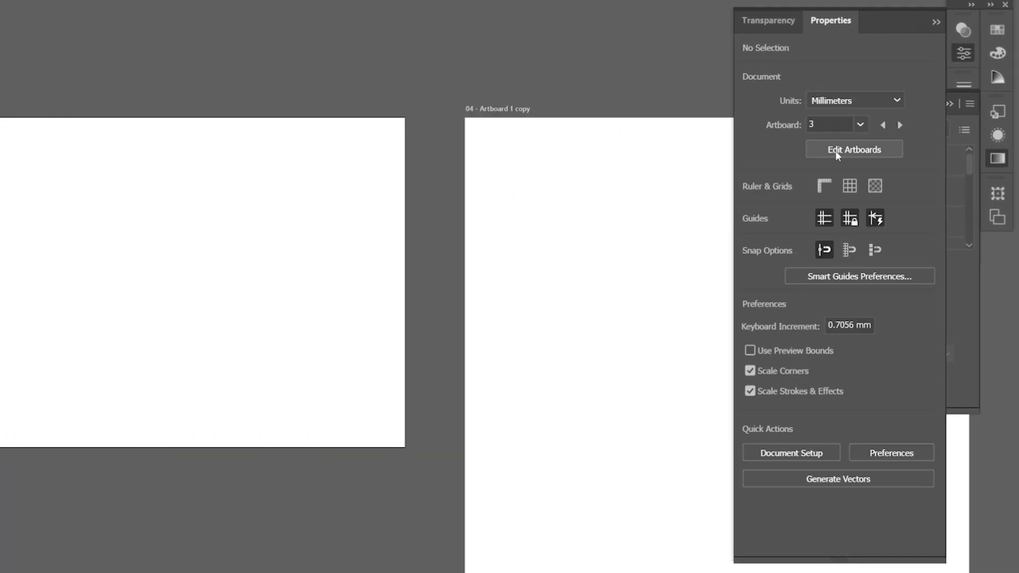
left_click(836, 151)
left_click(832, 243)
left_click(832, 278)
left_click(825, 242)
left_click(811, 256)
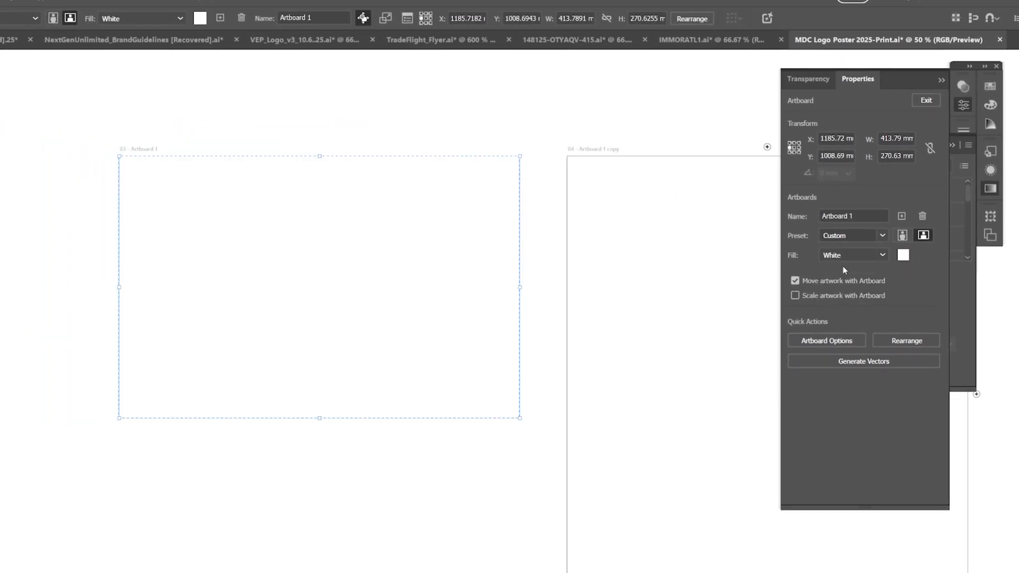
left_click(865, 256)
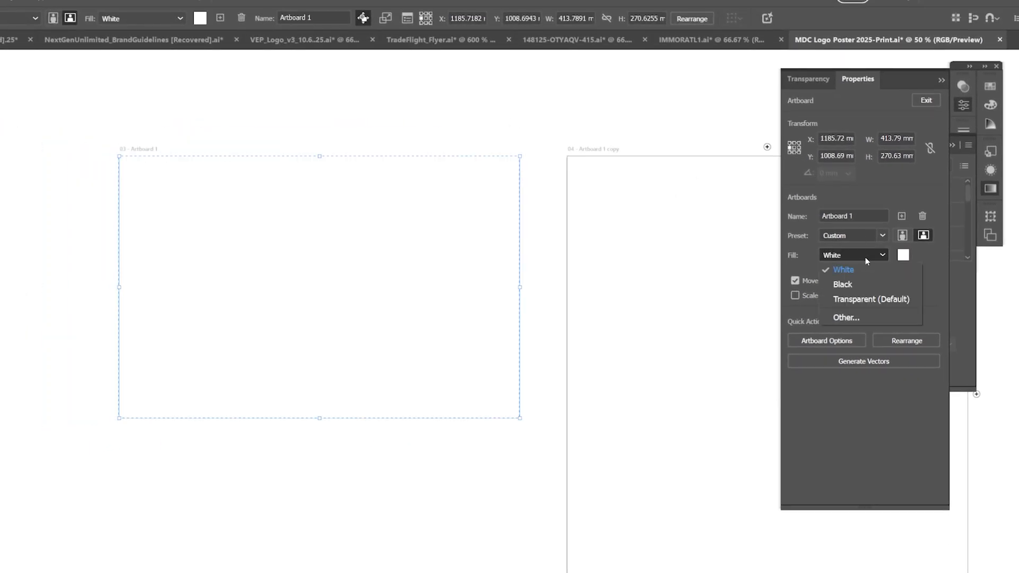
left_click(839, 315)
left_click(607, 239)
left_click(730, 195)
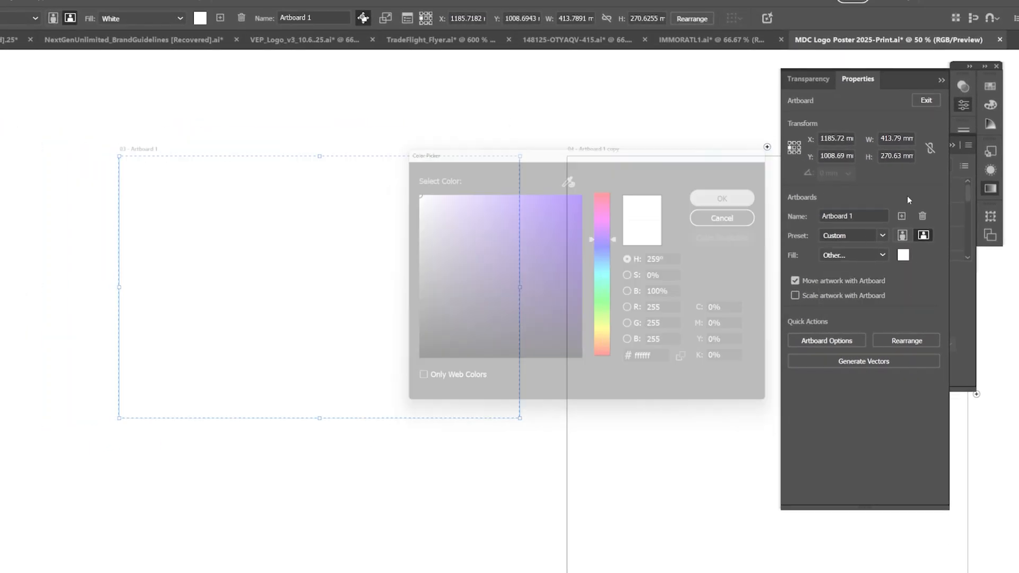
Step: Set the Artboard 1 copy's fill to black through the Other color option and exit artboard editing
left_click(633, 163)
left_click(865, 255)
left_click(837, 315)
key("Return")
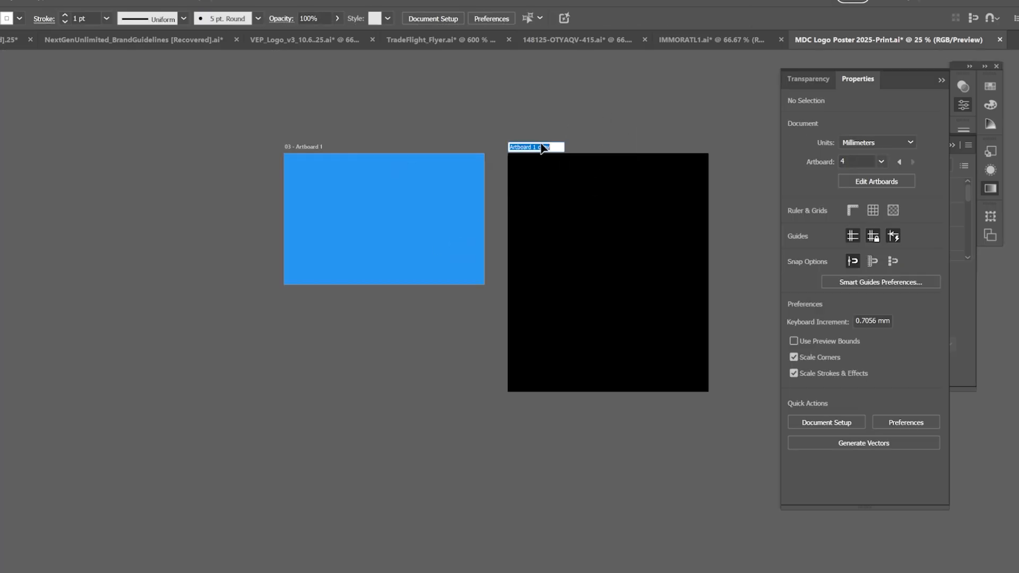
left_click(591, 208)
left_click_drag(640, 165, 604, 190)
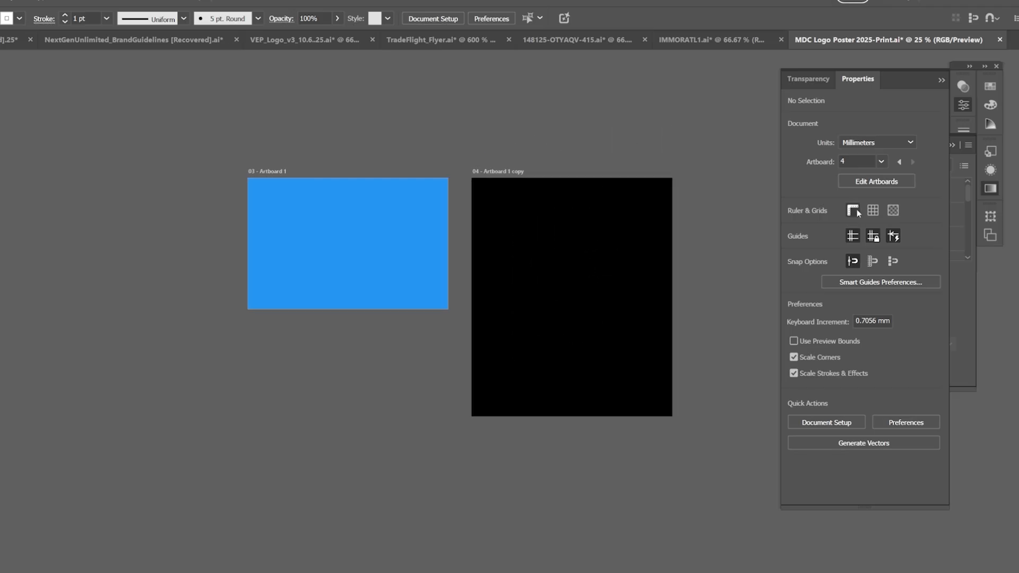
Step: Edit the Artboard 1 copy and choose a different option from its fill list
left_click(991, 190)
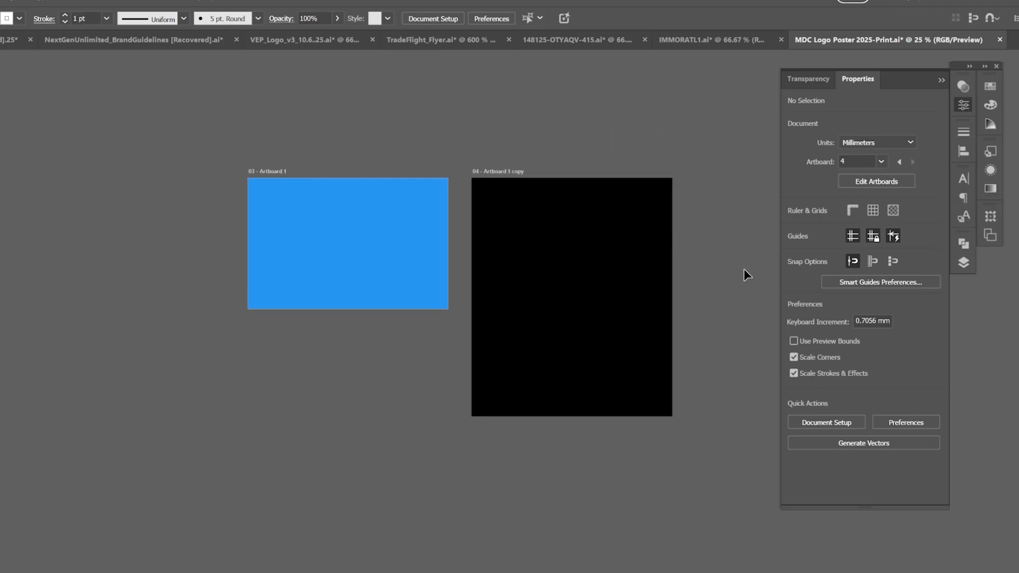
scroll(582, 209, "up", 1)
scroll(573, 197, "up", 2)
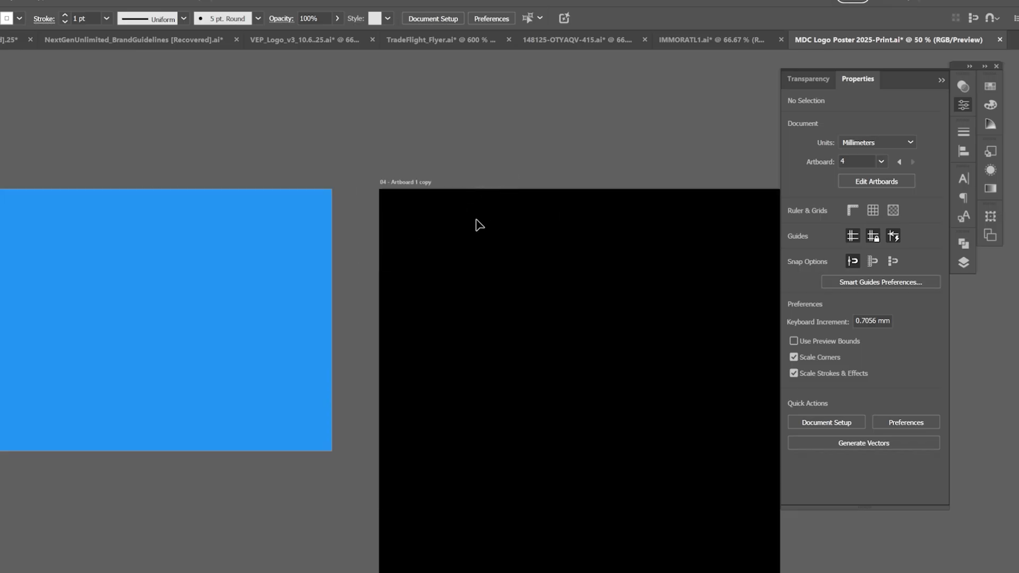
left_click(849, 181)
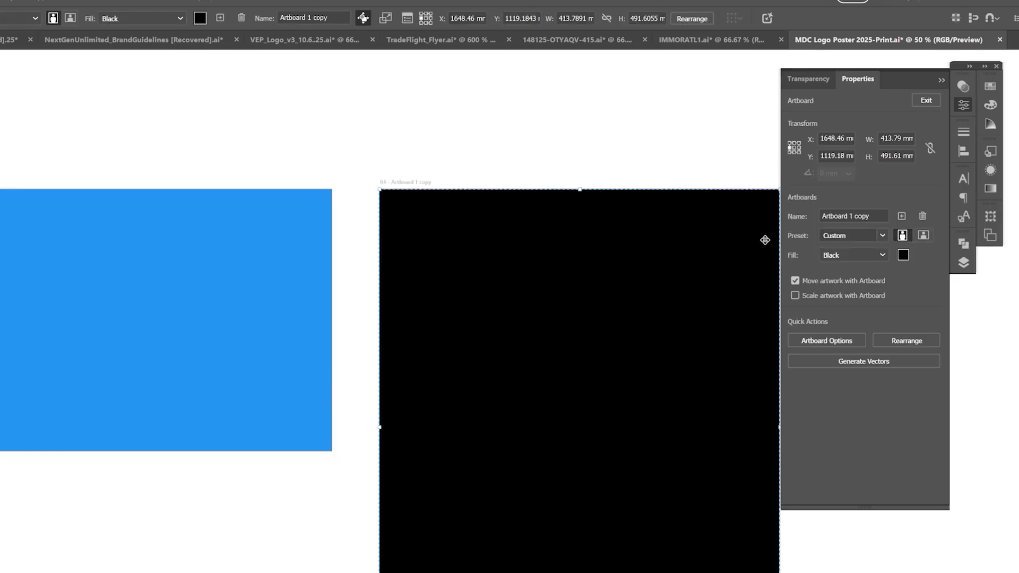
left_click(882, 256)
left_click(844, 265)
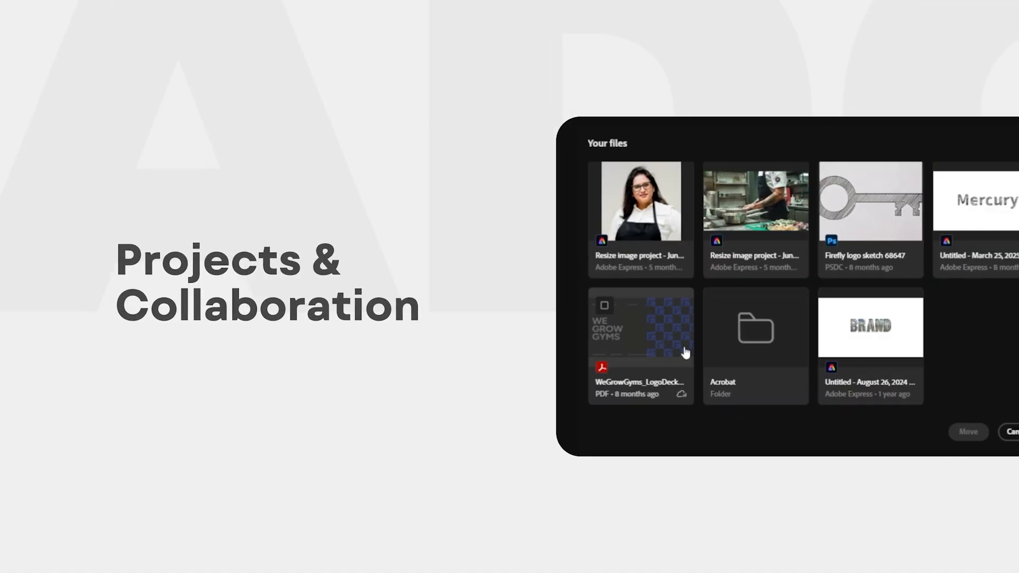
left_click(667, 252)
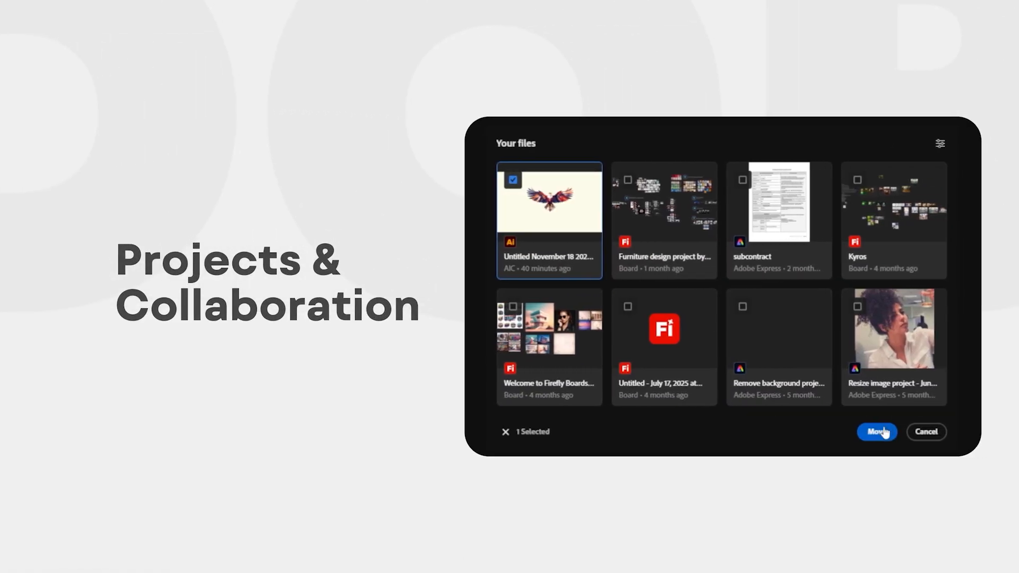
left_click(956, 431)
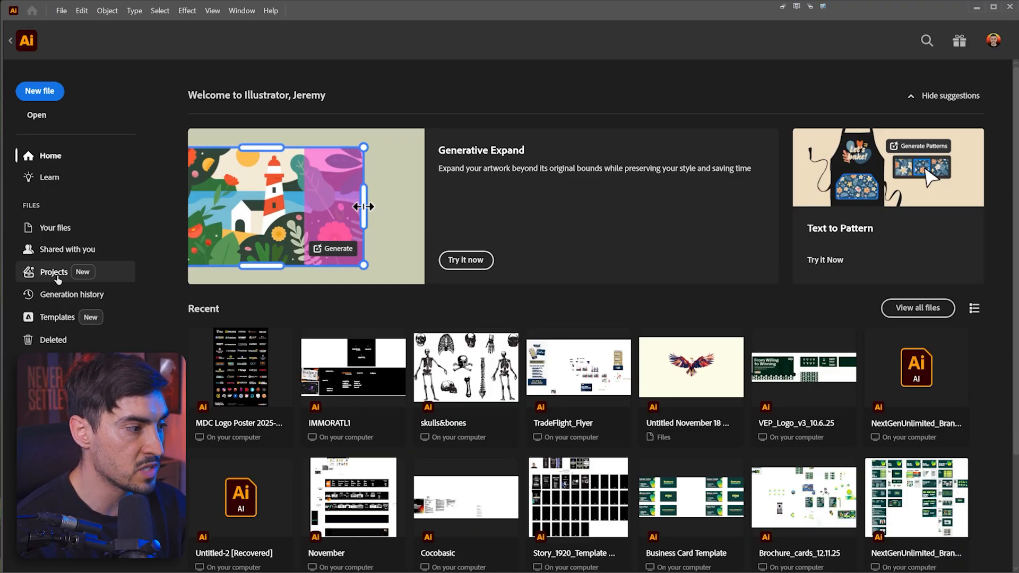
Step: Create a new cloud project named MDC POSTER COLLECTION from the Projects section of the home screen
left_click(54, 272)
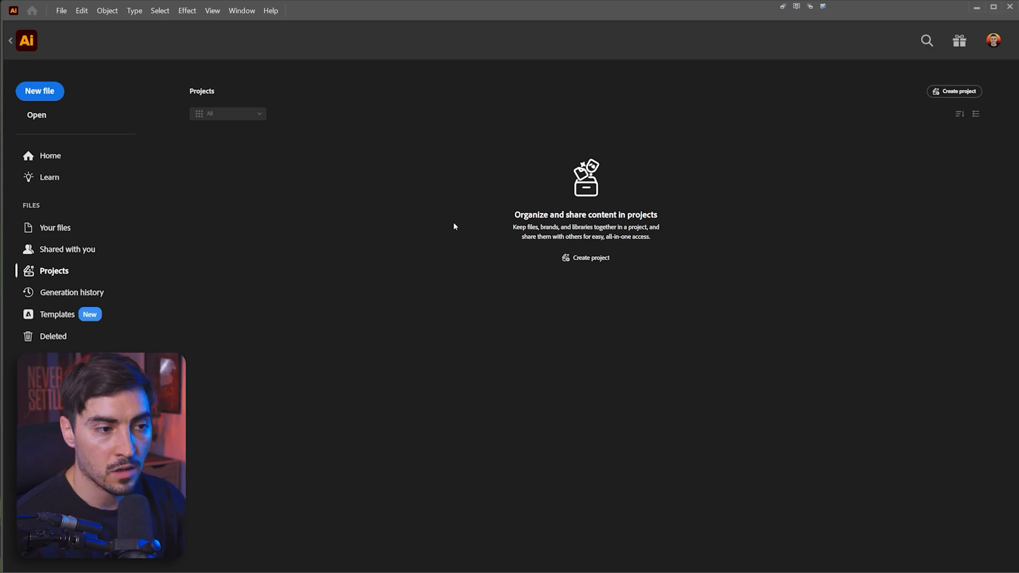
left_click(594, 259)
type("MC POSTER COLLECTION")
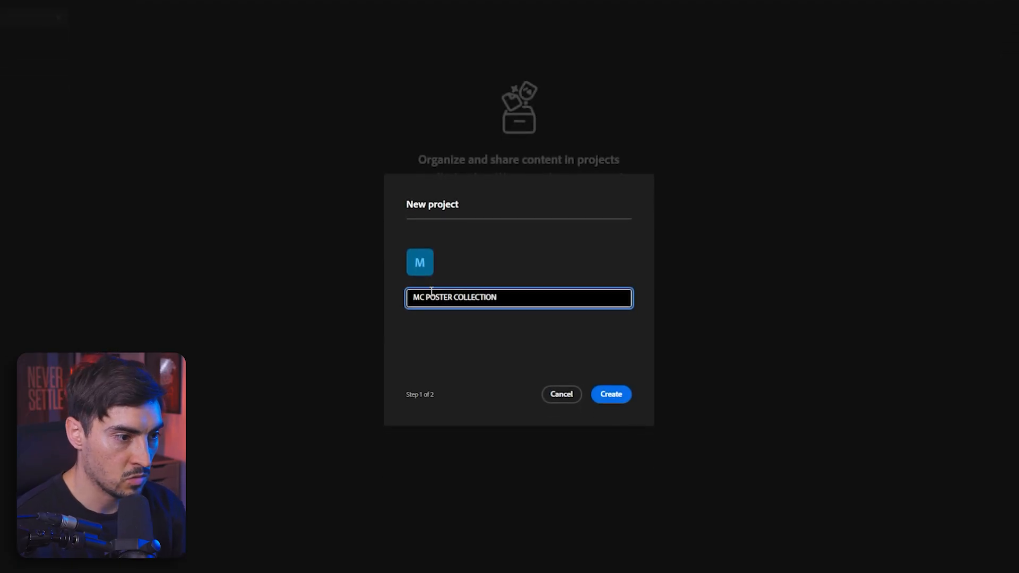
left_click(419, 299)
type("D")
left_click(611, 392)
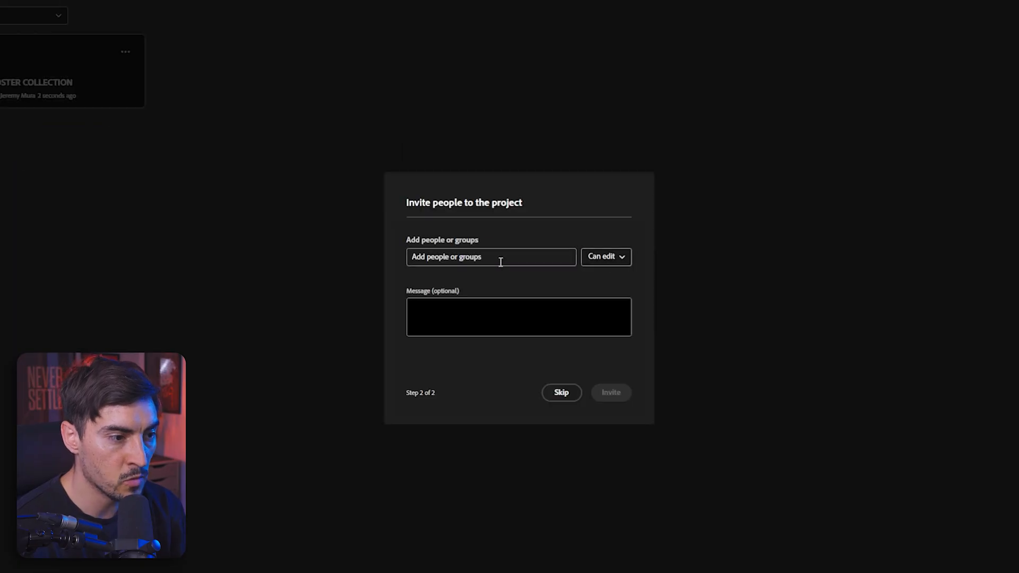
Step: Add a collaborator's e-mail with Can comment permission in the invite dialog, and skip the invitation step
left_click(500, 259)
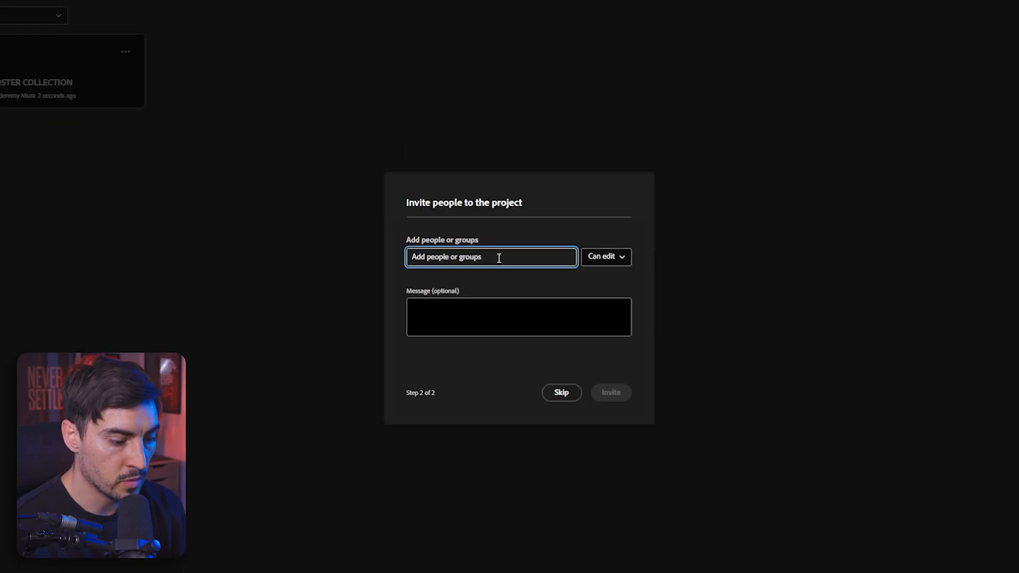
type("MILA")
key("Return")
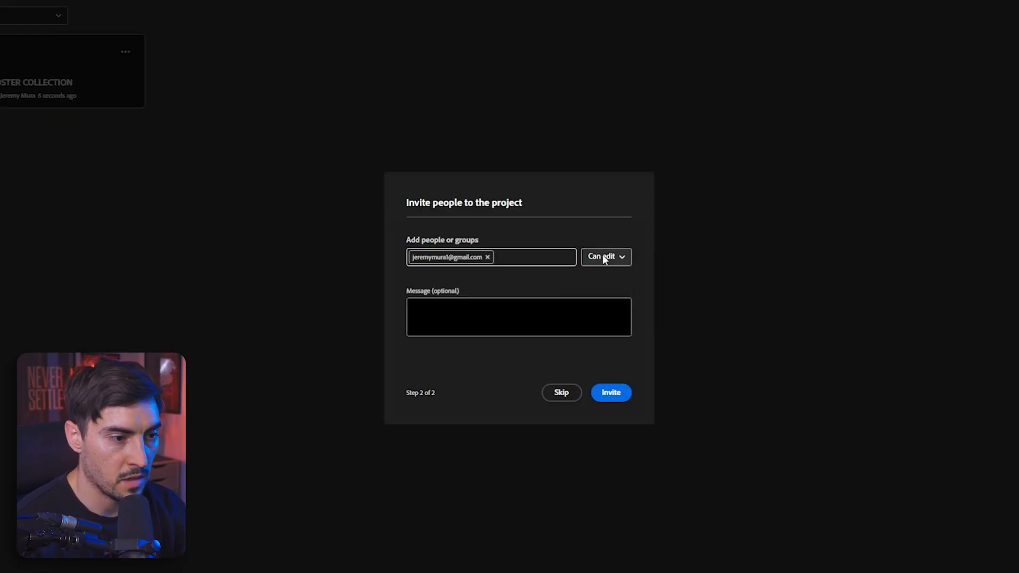
left_click(603, 255)
left_click(601, 300)
left_click(518, 318)
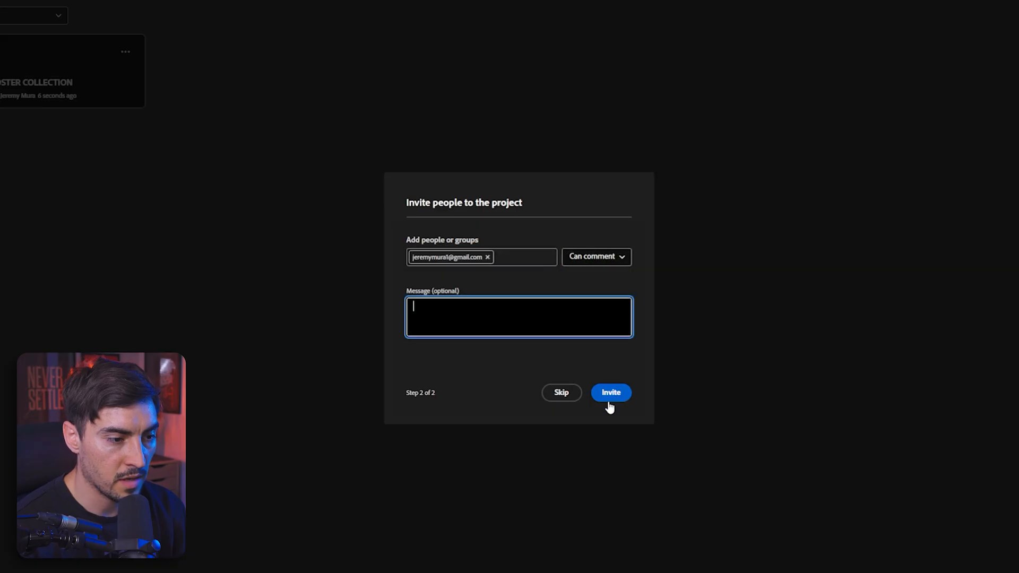
left_click(562, 393)
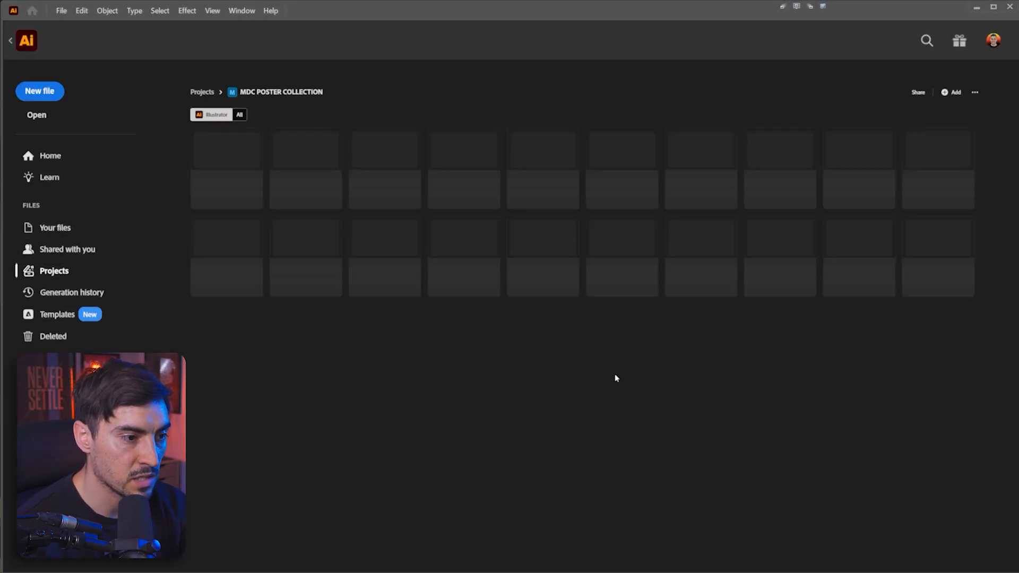
Step: Create a folder named Posters 1 inside the project
left_click(586, 365)
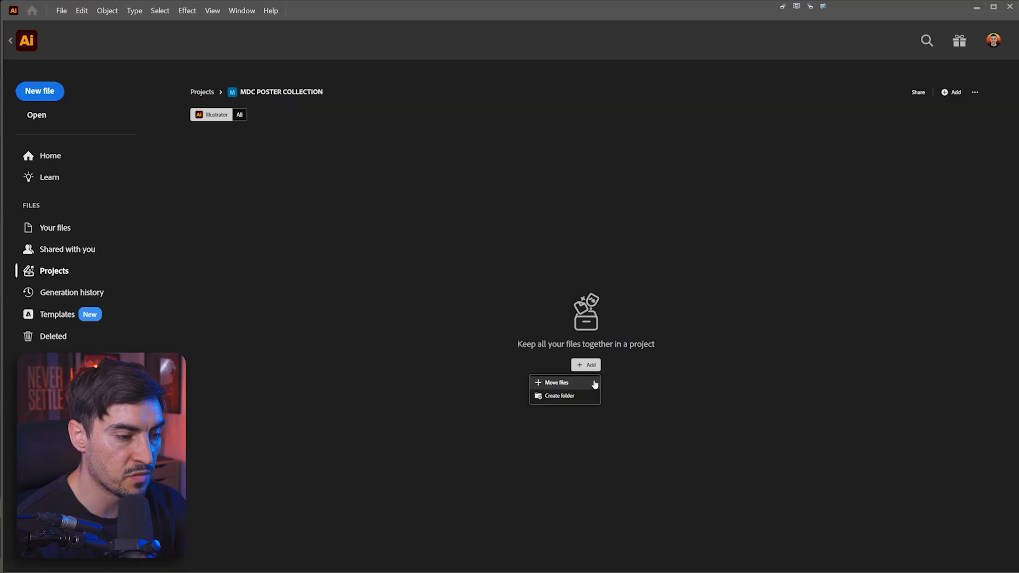
left_click(569, 398)
left_click(550, 304)
type("Posters 1")
key("Return")
Step: Create a second folder named Poster 2 and open it
left_click(948, 94)
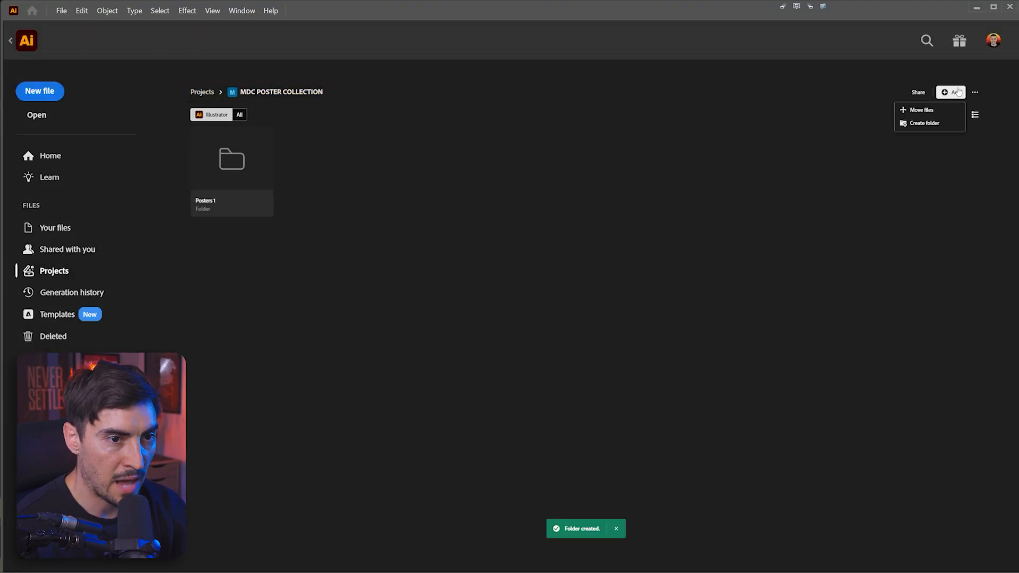
left_click(925, 123)
type("Poste")
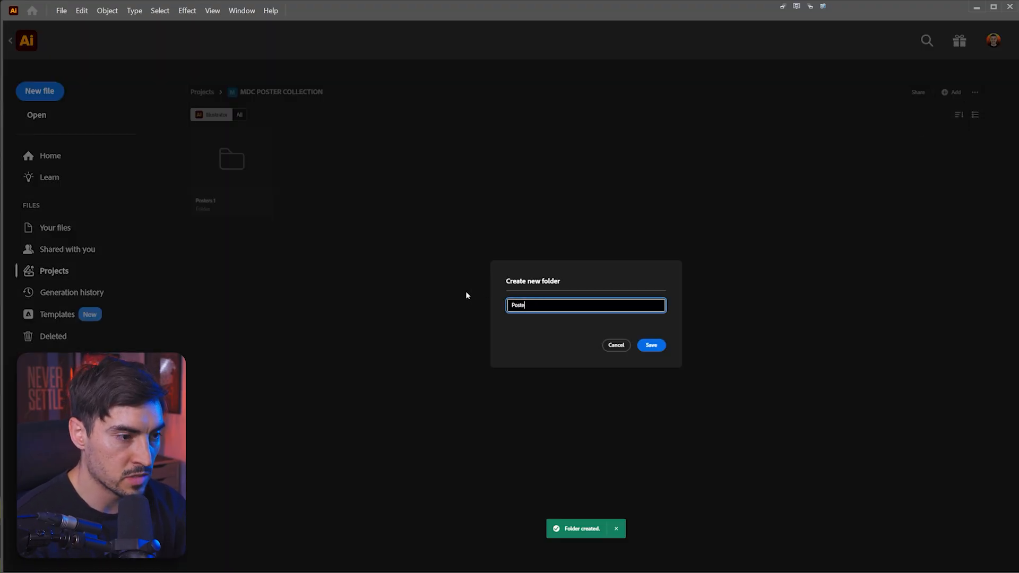
type("r 2")
key("Return")
left_click(230, 173)
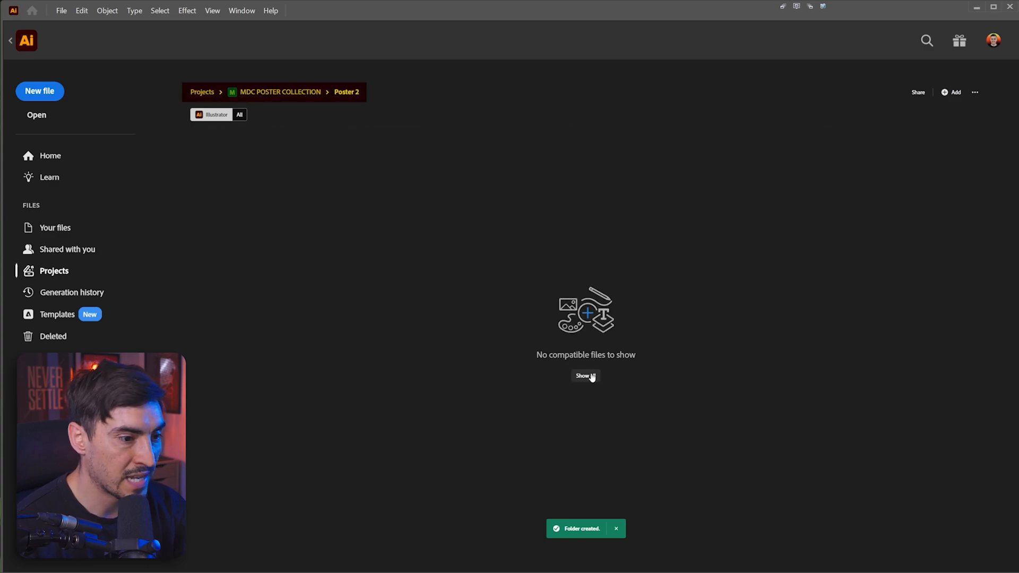
Step: Try to drag the MDC Logo Poster 2025-Print.ai file from File Explorer into the Poster 2 folder
mouse_move(600, 572)
left_click(697, 564)
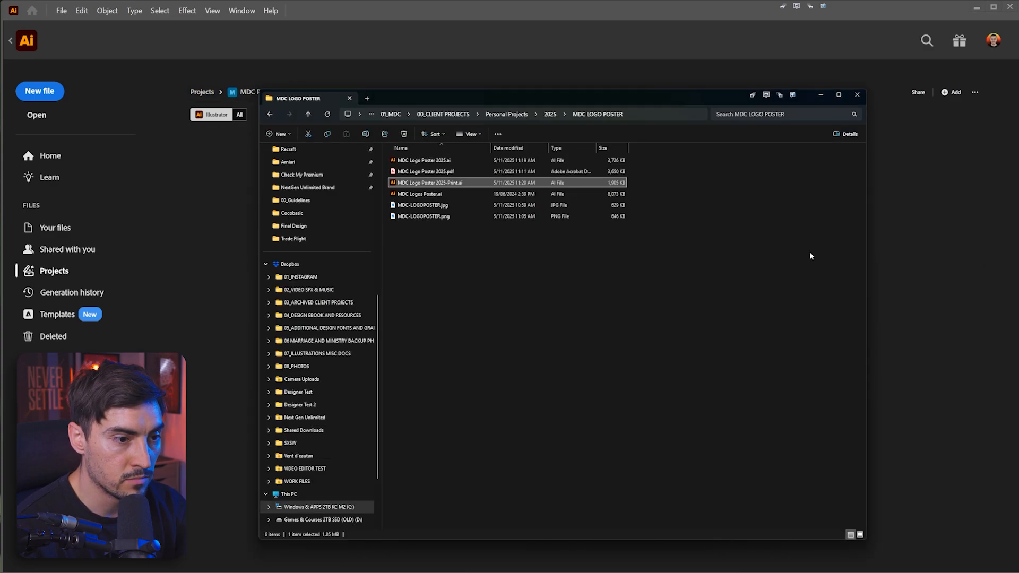
left_click_drag(490, 101, 883, 100)
left_click_drag(835, 192, 455, 256)
left_click(414, 178)
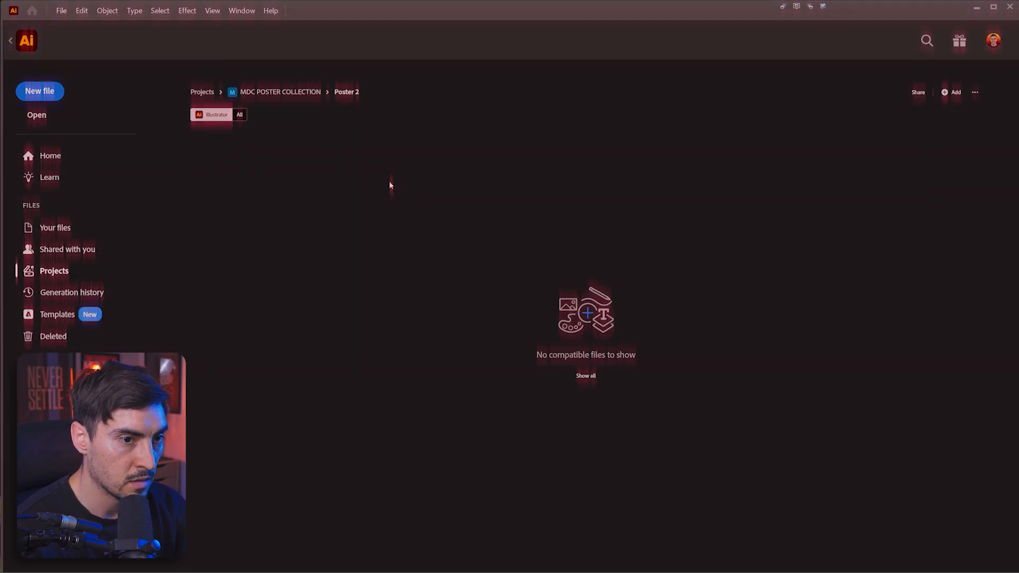
Step: Move the Untitled November 18 cloud file into the Poster 2 folder
left_click(950, 94)
left_click(923, 108)
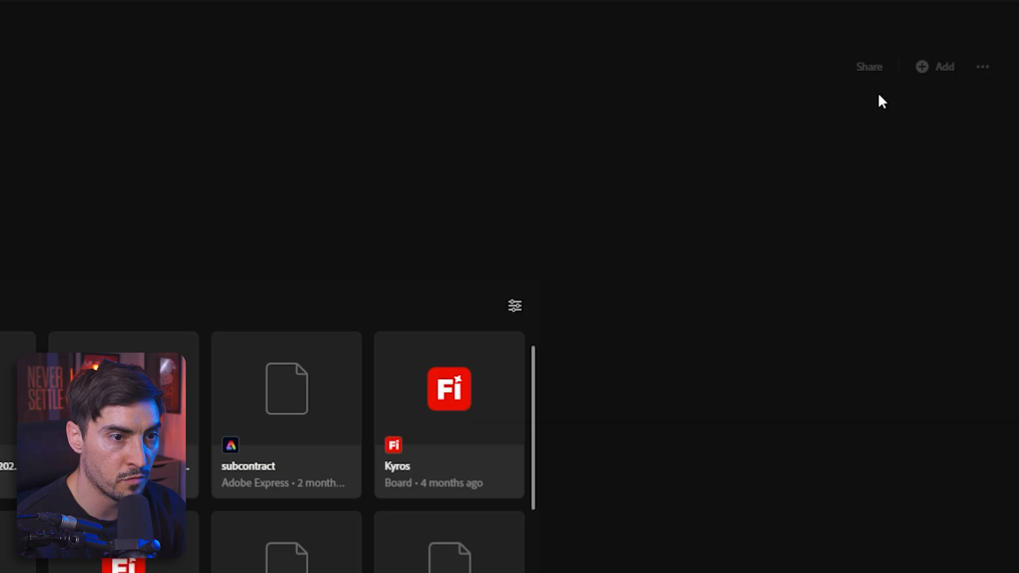
scroll(86, 486, "down", 3)
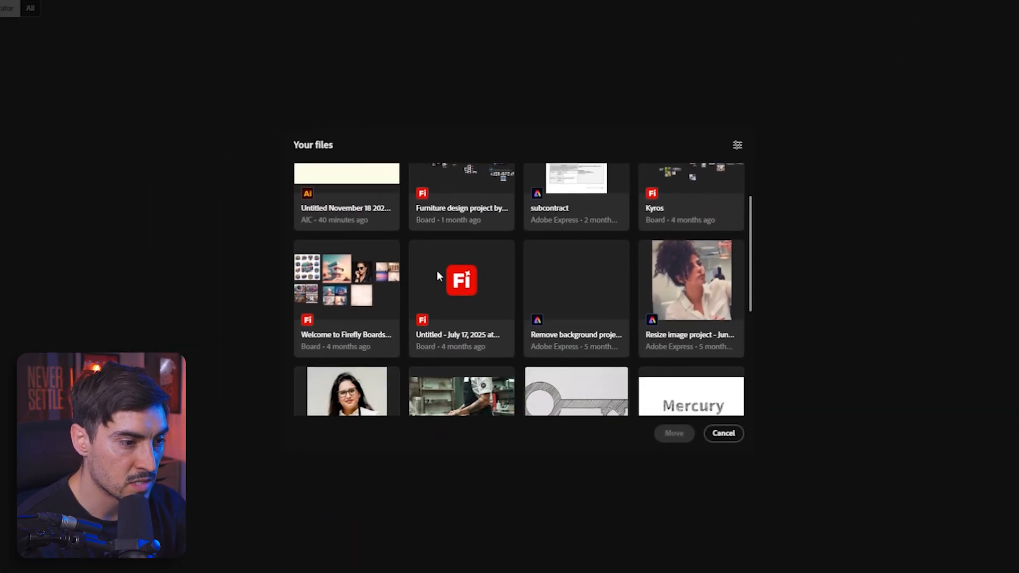
scroll(709, 190, "down", 3)
scroll(413, 357, "up", 5)
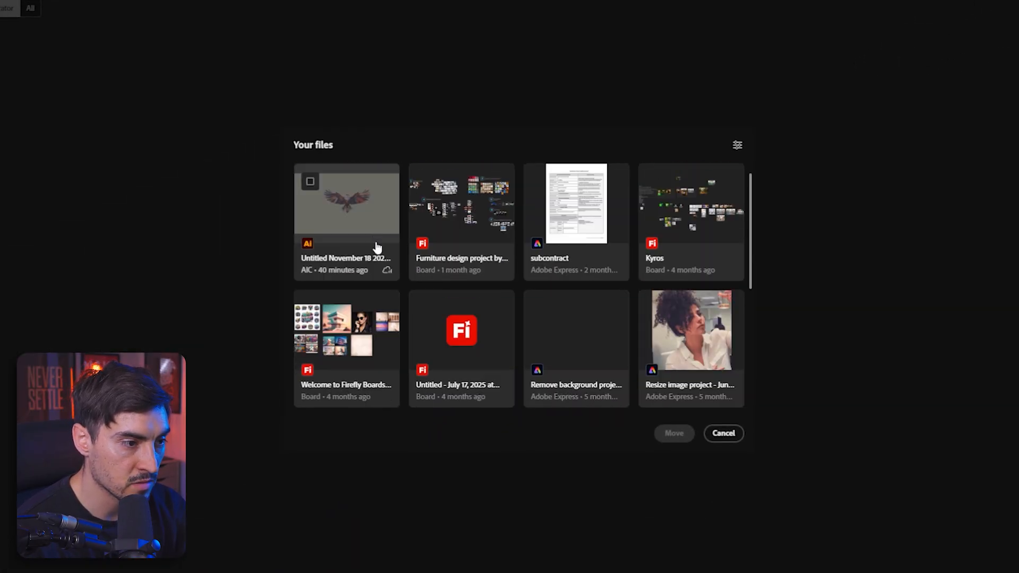
left_click(354, 223)
left_click(674, 433)
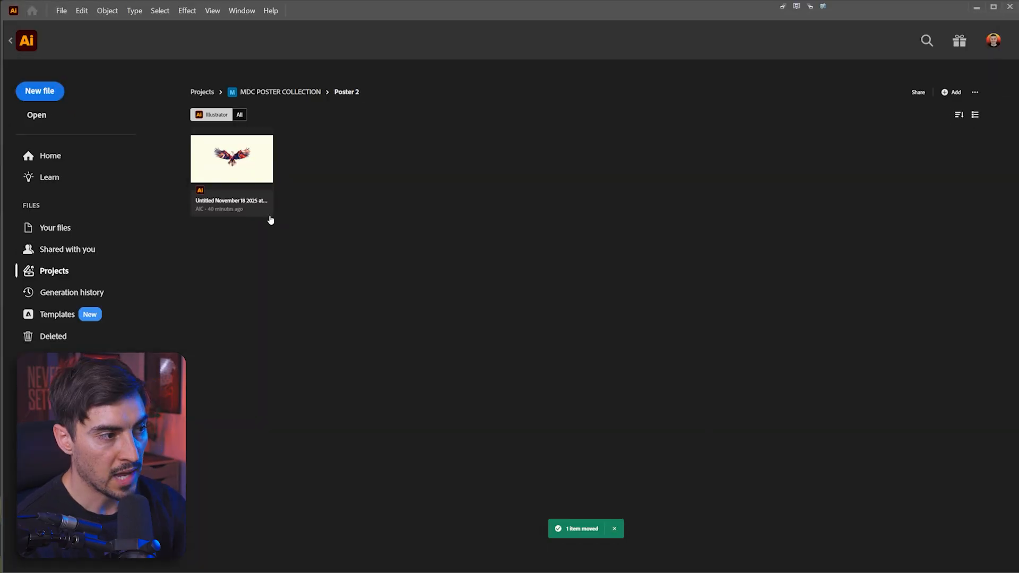
Step: Return to the projects list and reopen the Poster 2 folder to check its contents
left_click(202, 92)
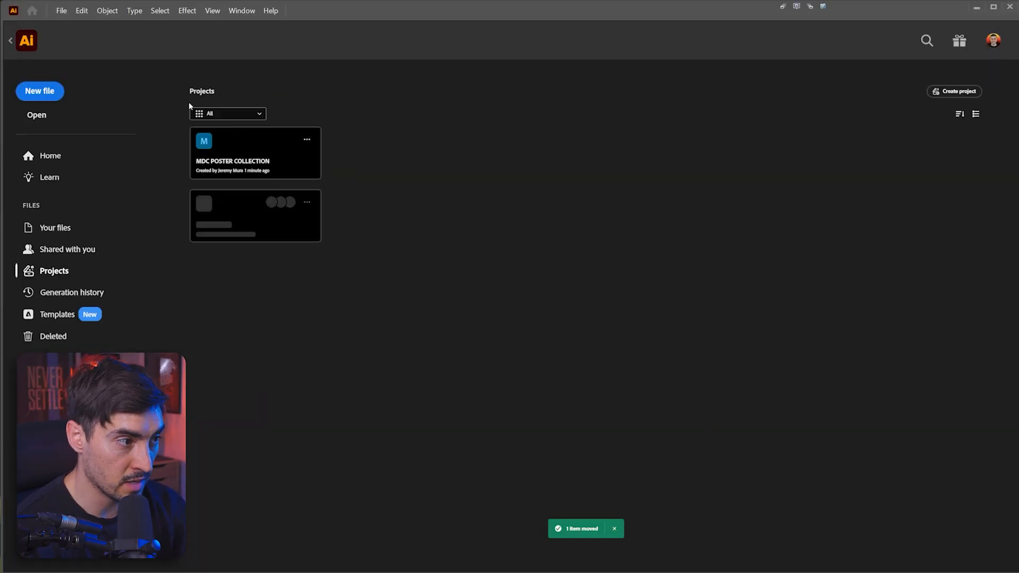
left_click(275, 139)
left_click(358, 189)
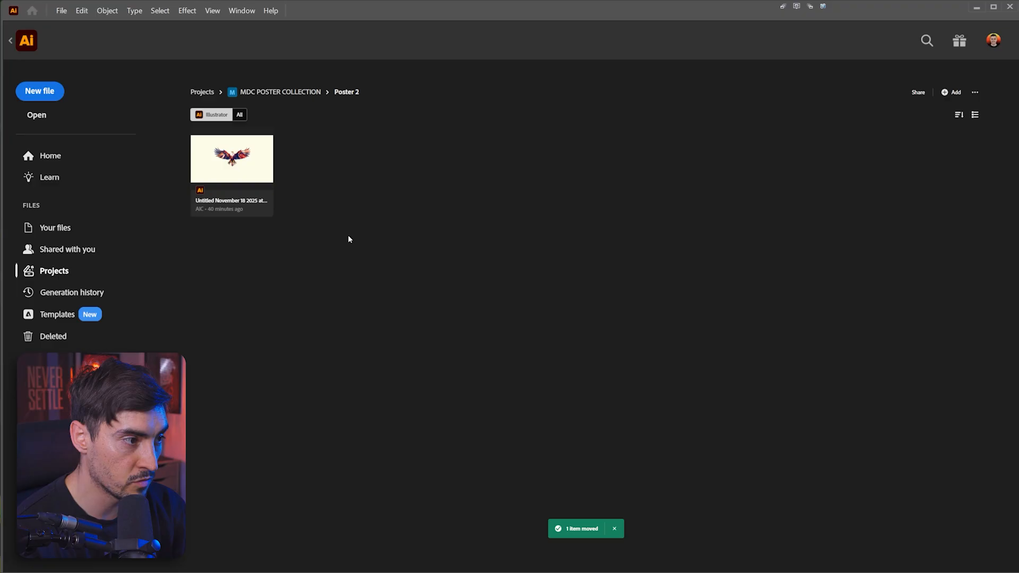
left_click(267, 211)
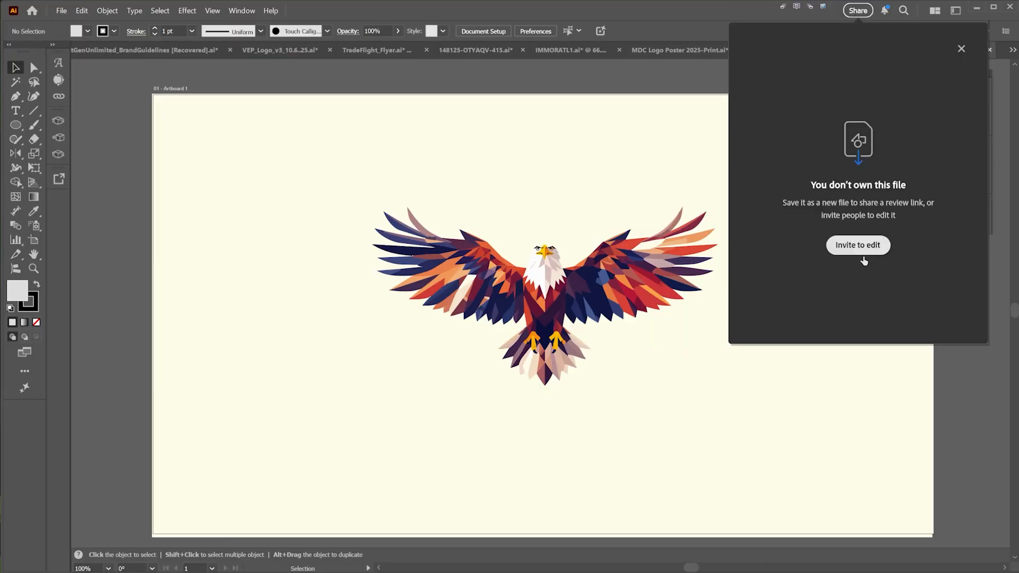
left_click(857, 245)
left_click(883, 10)
left_click(746, 123)
key("ctrl+w")
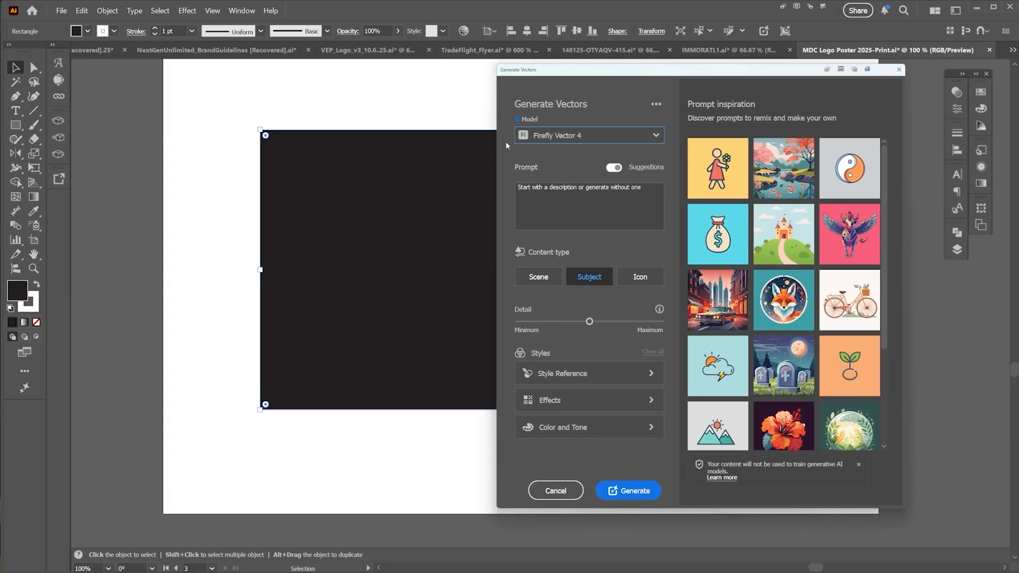
Step: Reopen the Generate Vectors dialog for the selected black rectangle
key("Escape")
right_click(466, 199)
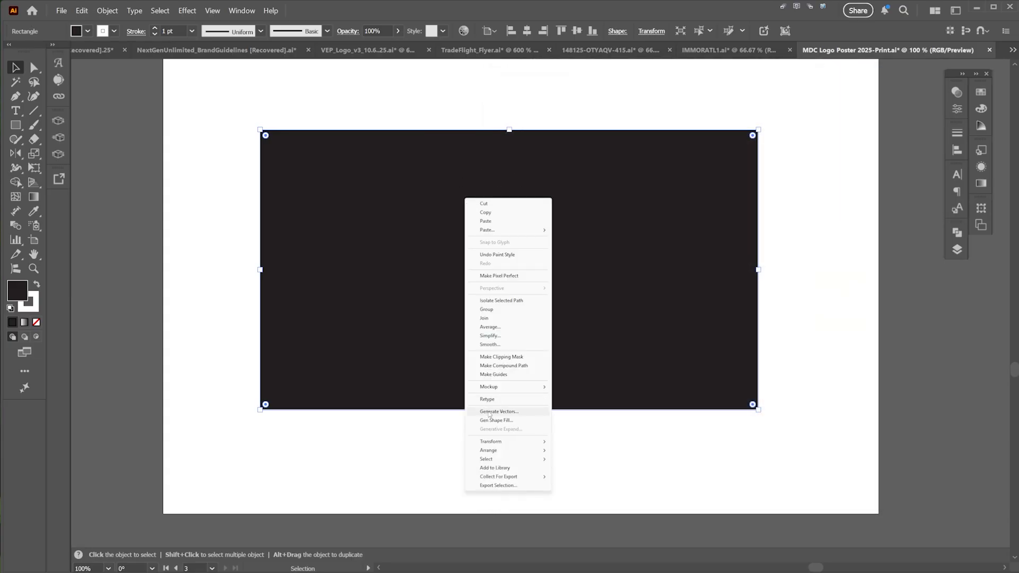
left_click(489, 412)
Step: Review the available Firefly models and the dialog's extra options, and dismiss the AI training notice
left_click(610, 136)
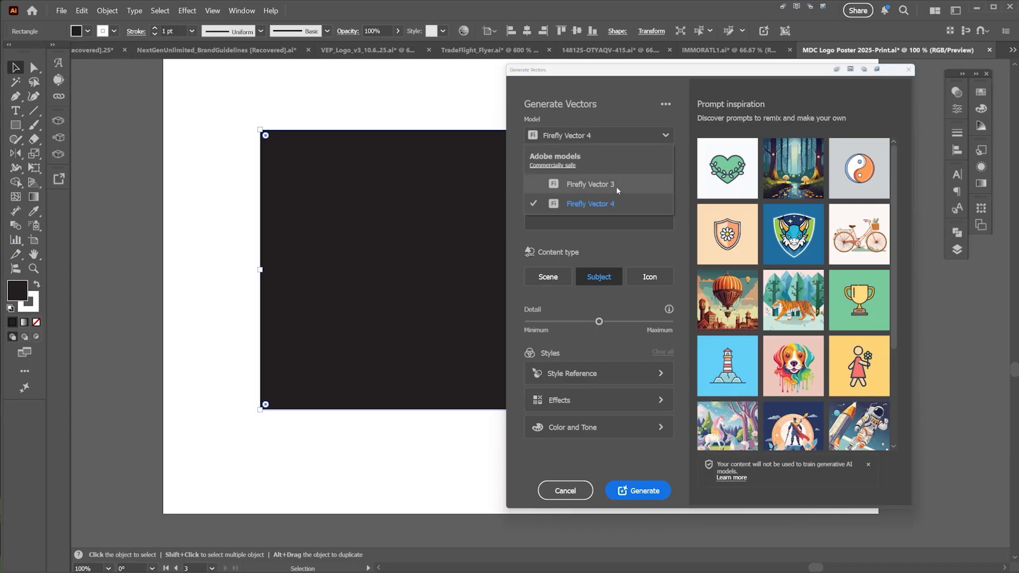
left_click(665, 104)
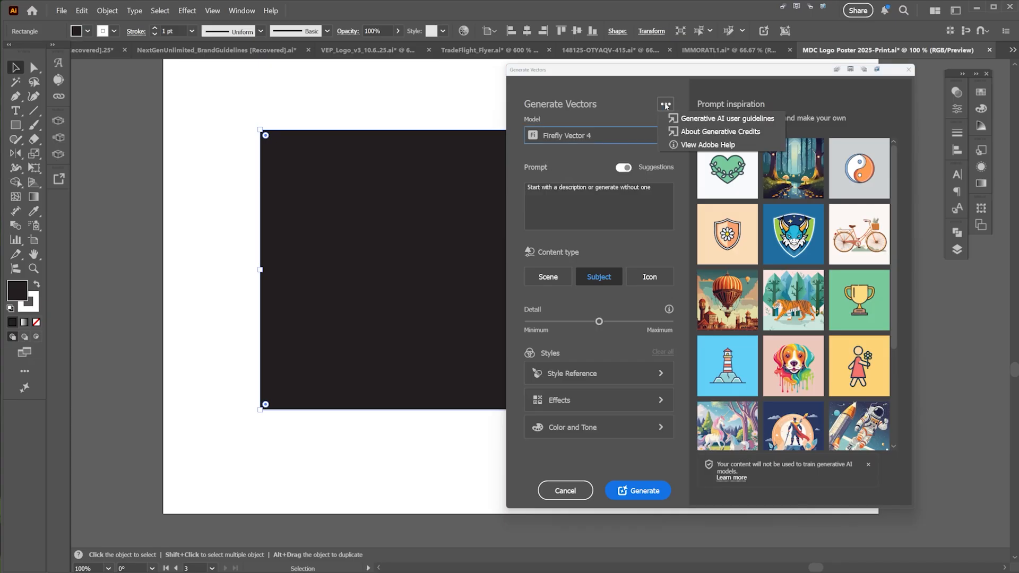
left_click(614, 98)
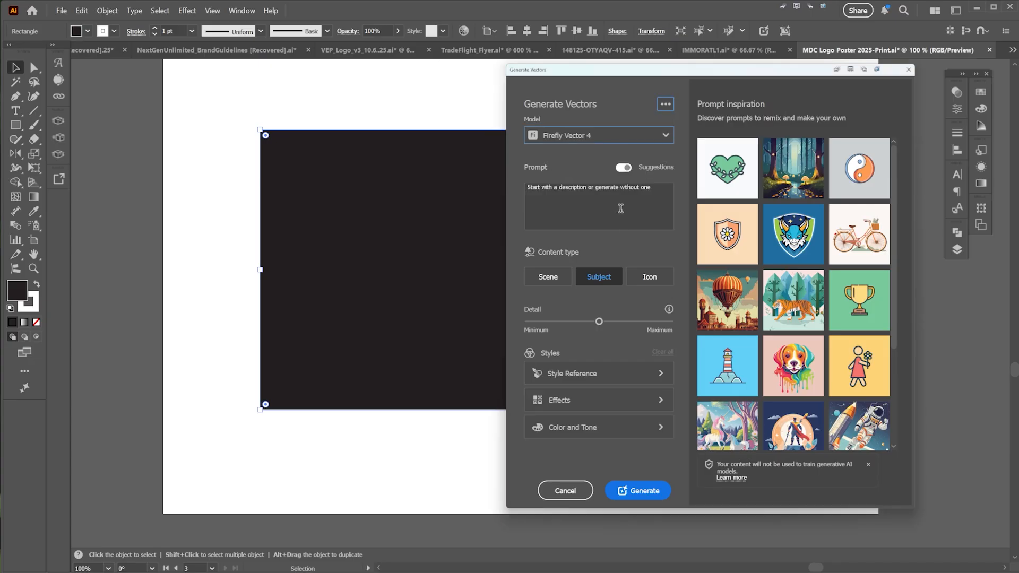
left_click(868, 465)
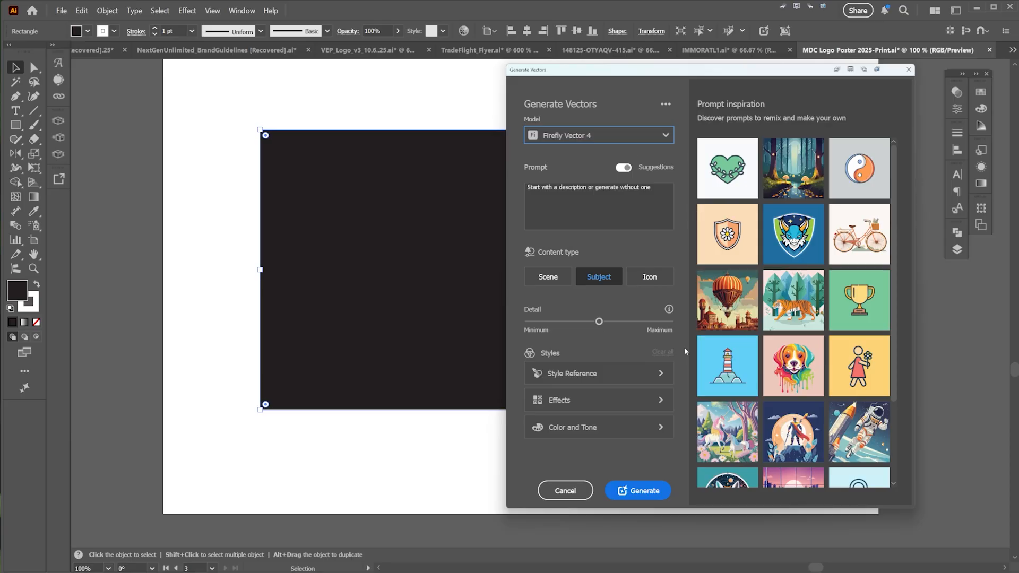
Step: Keep Firefly Vector 4 as the model and set the content type to Scene
left_click(637, 136)
left_click(619, 226)
left_click(650, 141)
left_click(649, 203)
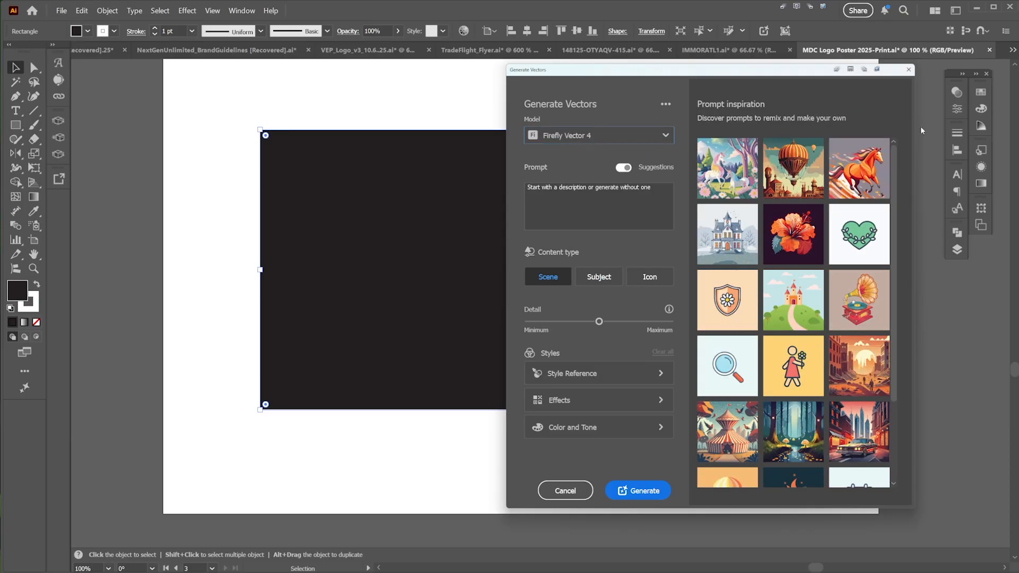